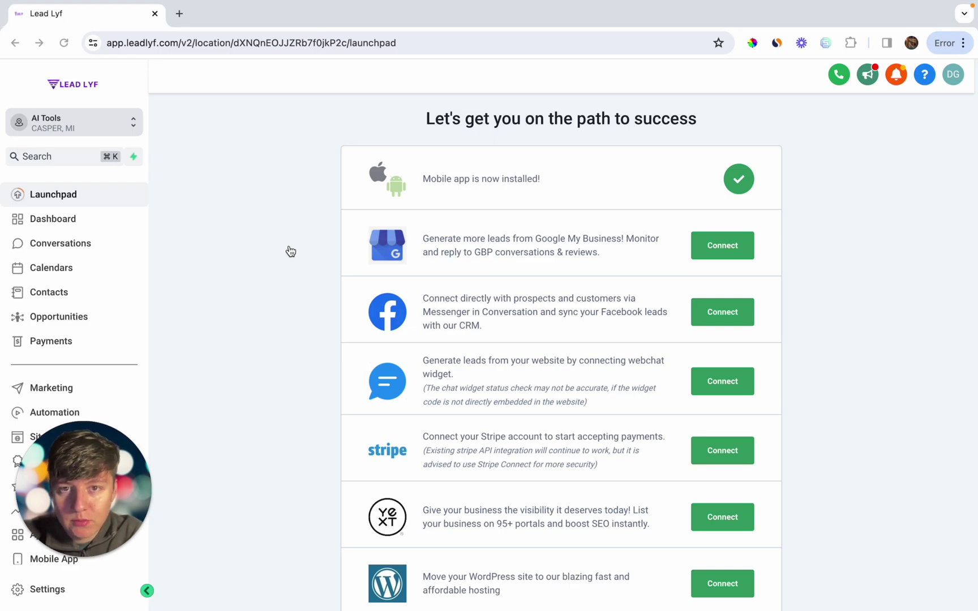
- Build a new website from the Plumbing Works template and open its Home page in the builder
scroll(164, 327, "down", 2)
scroll(124, 345, "down", 2)
scroll(124, 345, "down", 1)
left_click(67, 358)
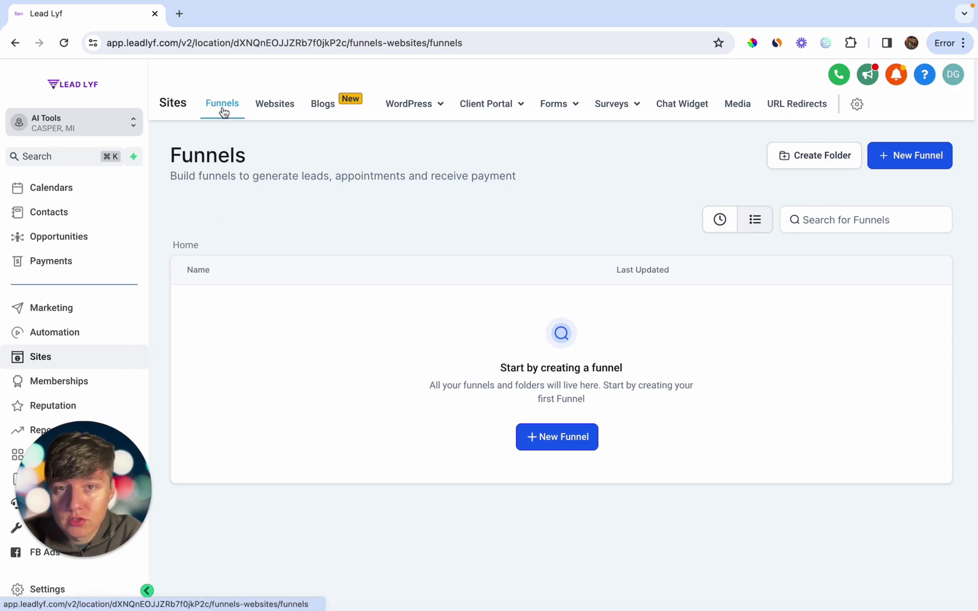
left_click(285, 106)
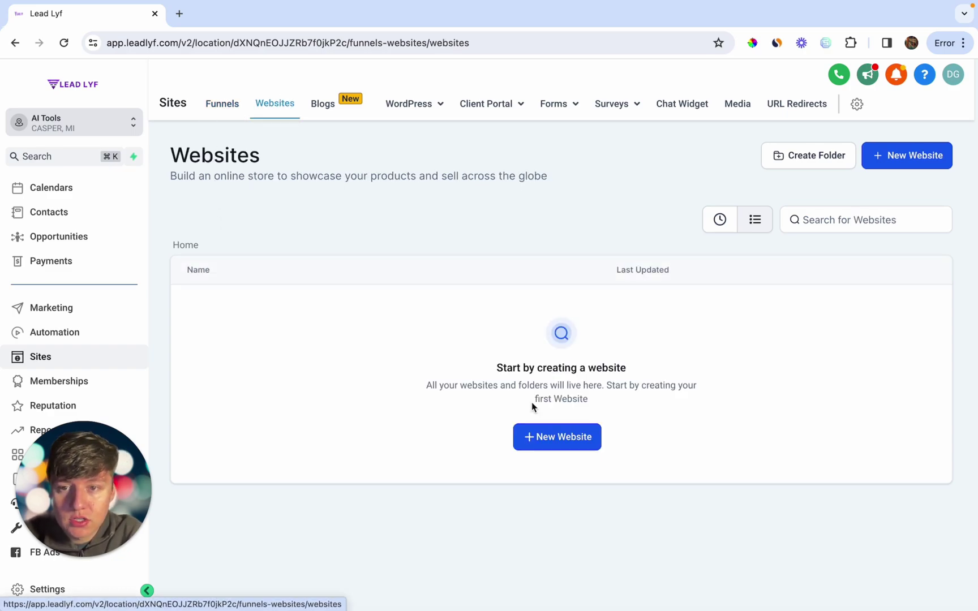
left_click(539, 435)
left_click(599, 301)
left_click(730, 455)
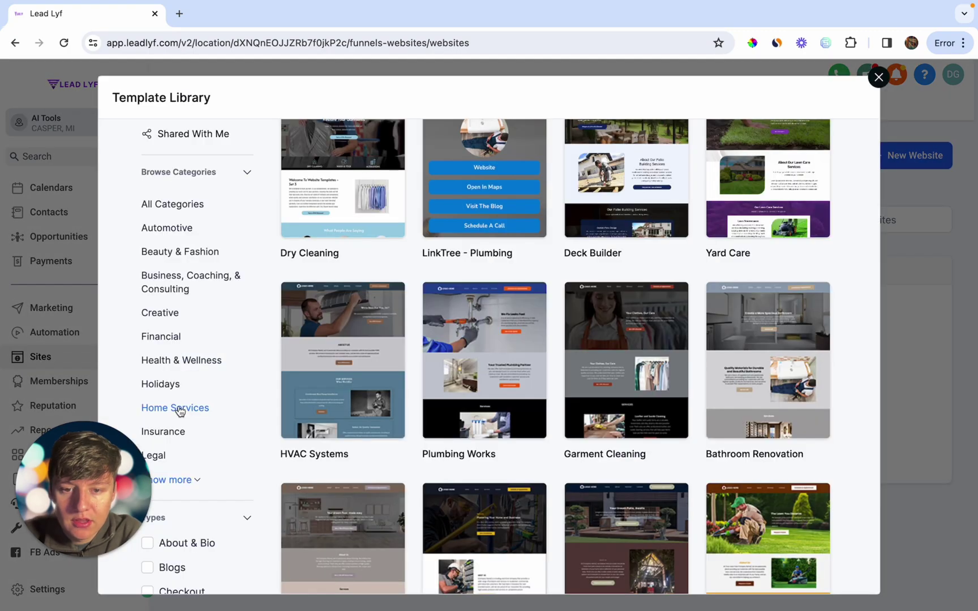
left_click(497, 338)
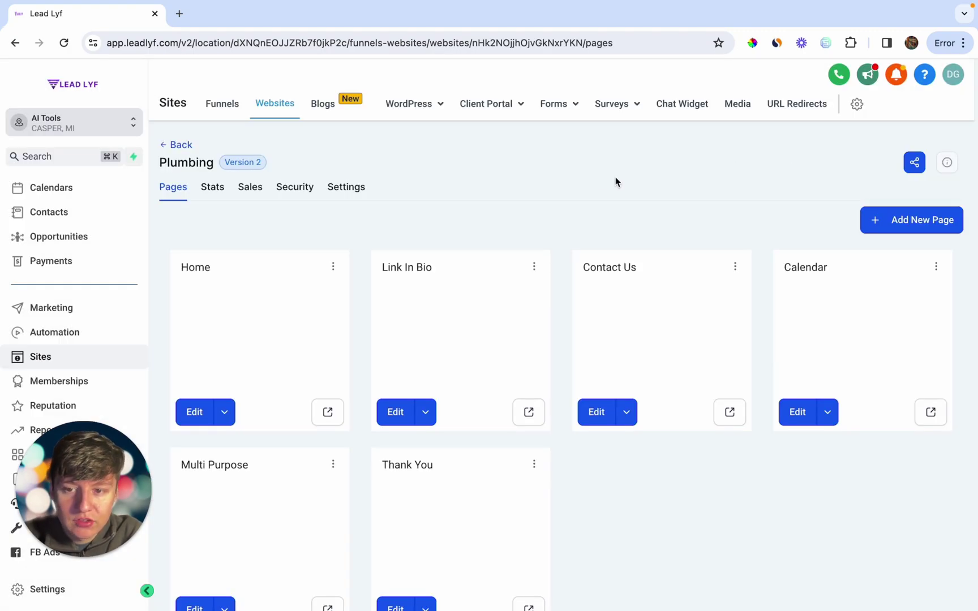
left_click(201, 410)
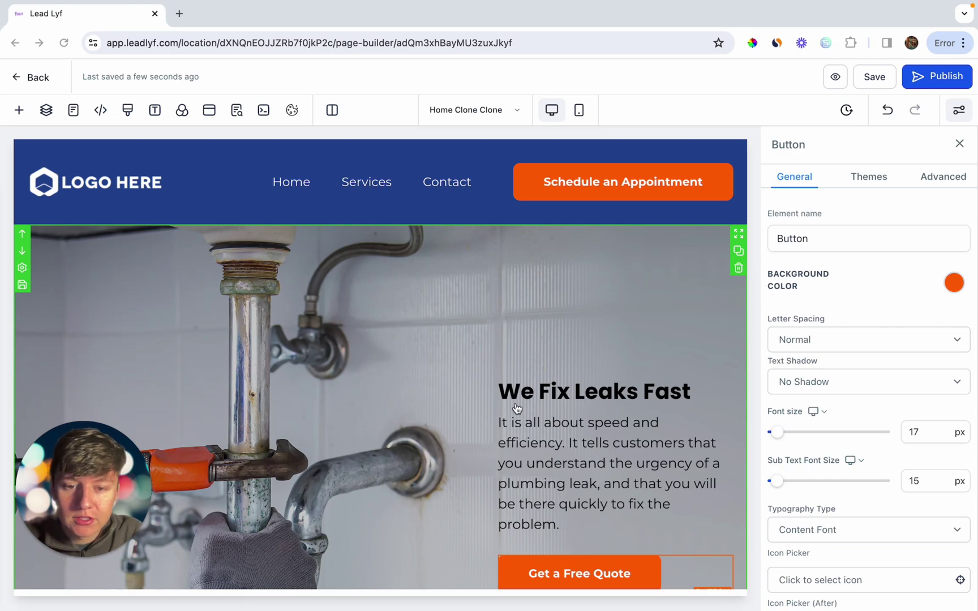
scroll(525, 414, "down", 1)
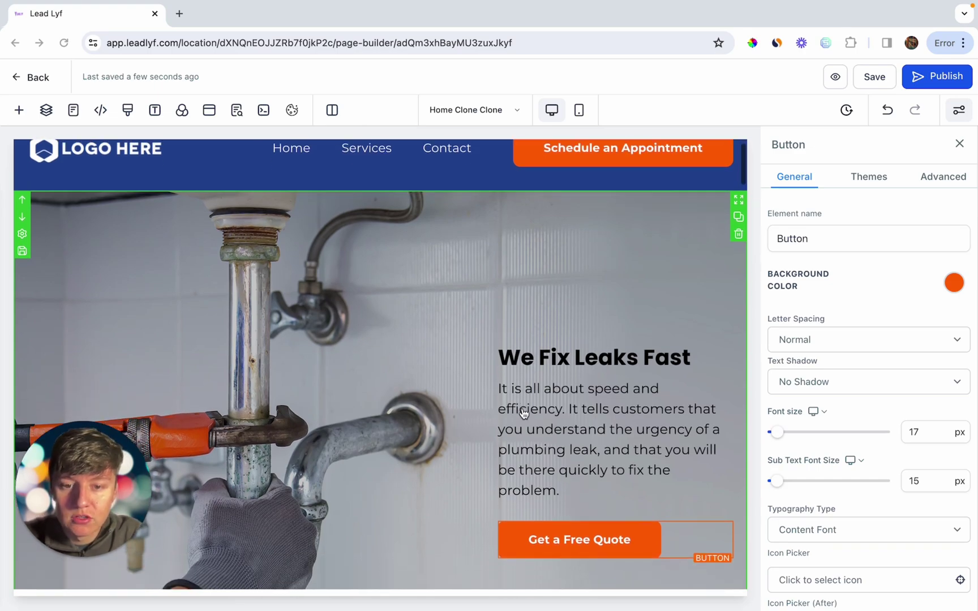
- Generate AI headline variations for the 'We Fix Leaks Fast' headline from a pasted business description
triple_click(554, 343)
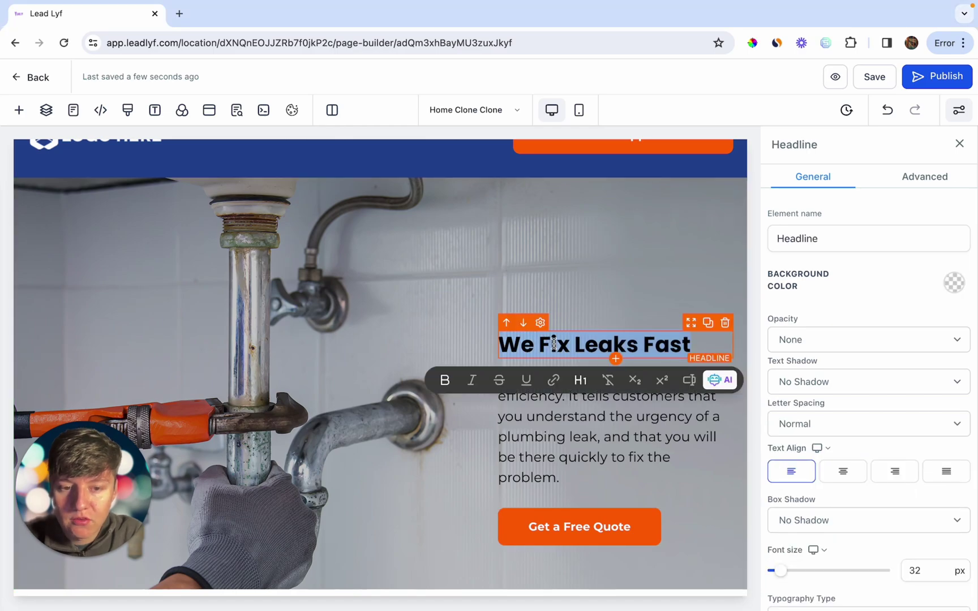
left_click(717, 383)
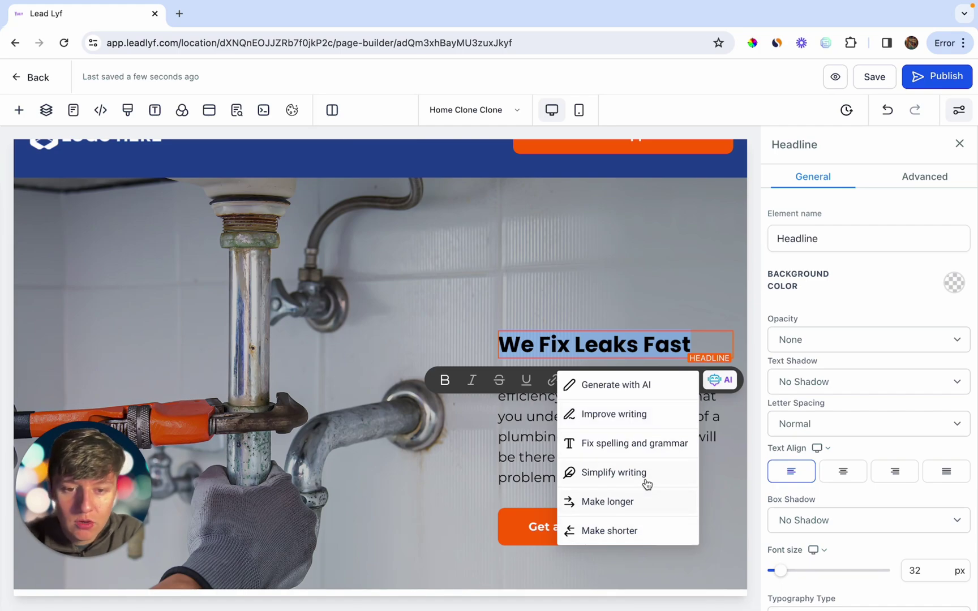
left_click(638, 395)
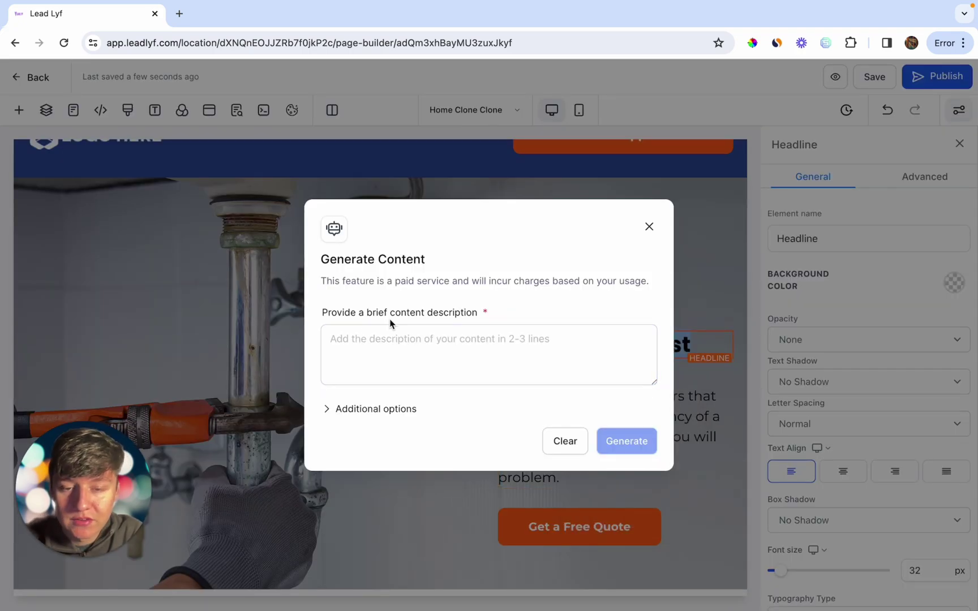
left_click(399, 331)
type("Im a plumbing business called plumber joes")
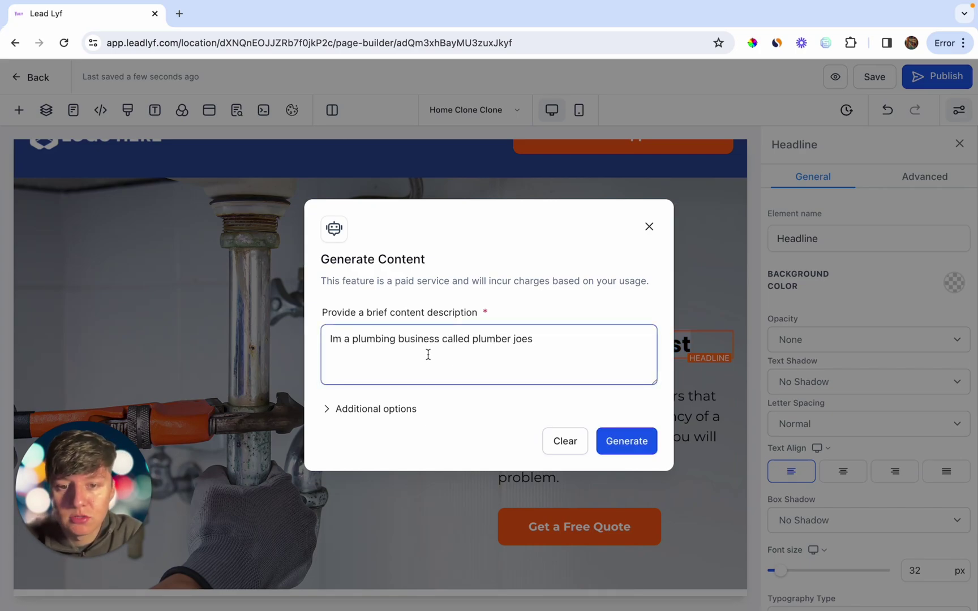
left_click(626, 440)
- Apply variation 3, "Plumber Joe's: Your Leak Stops Here!", as the headline
scroll(421, 452, "down", 4)
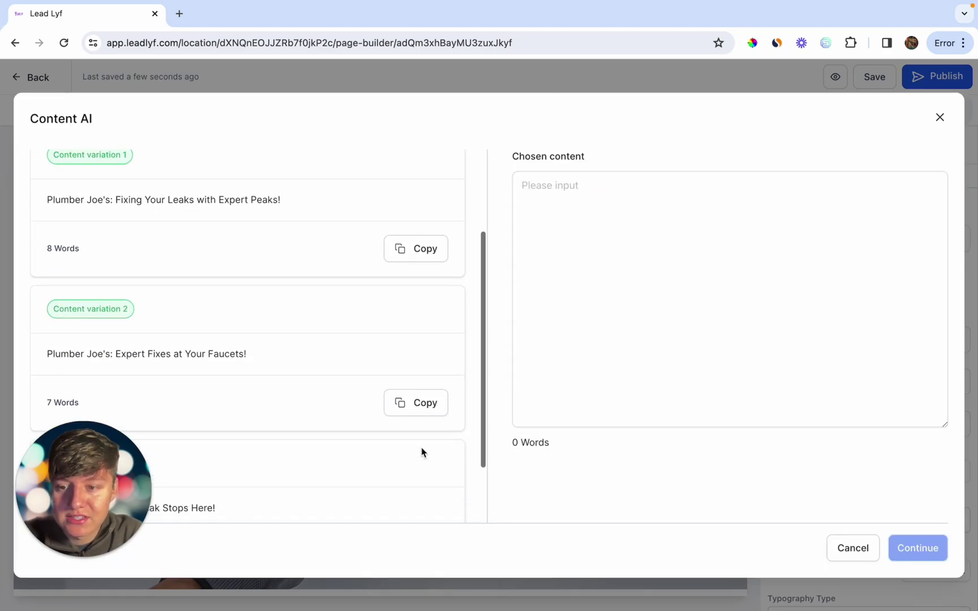
scroll(421, 452, "up", 2)
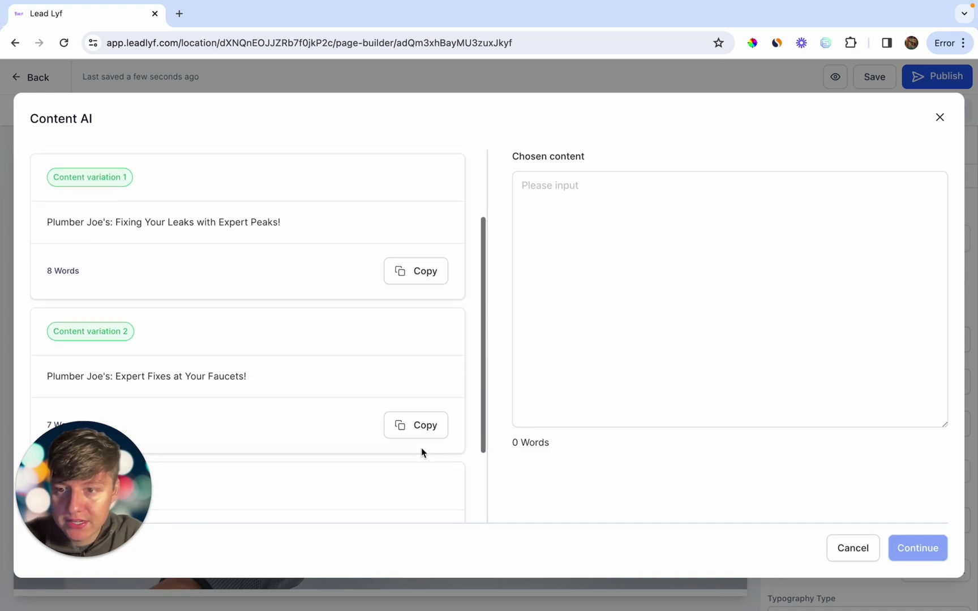
scroll(375, 339, "down", 2)
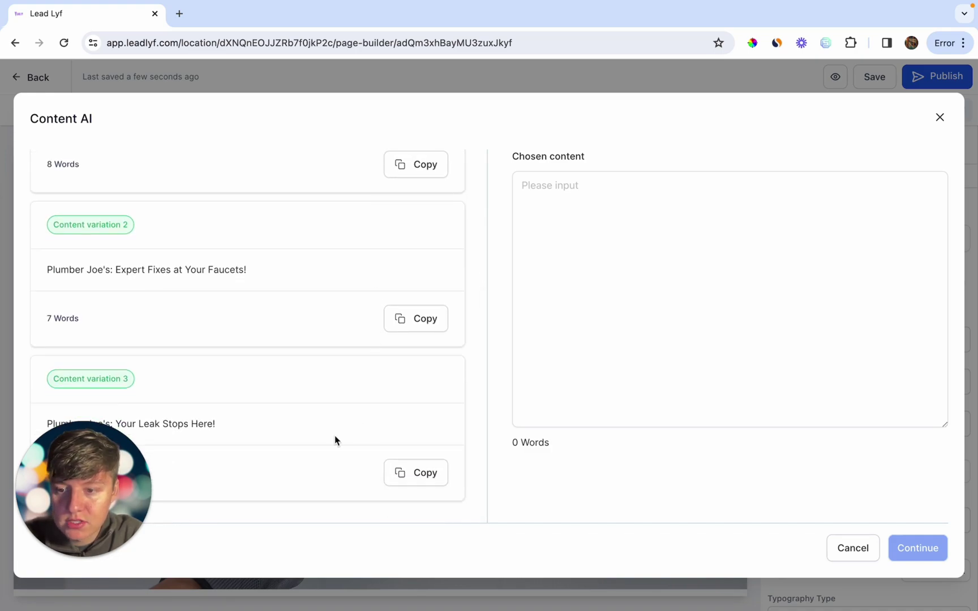
left_click(416, 472)
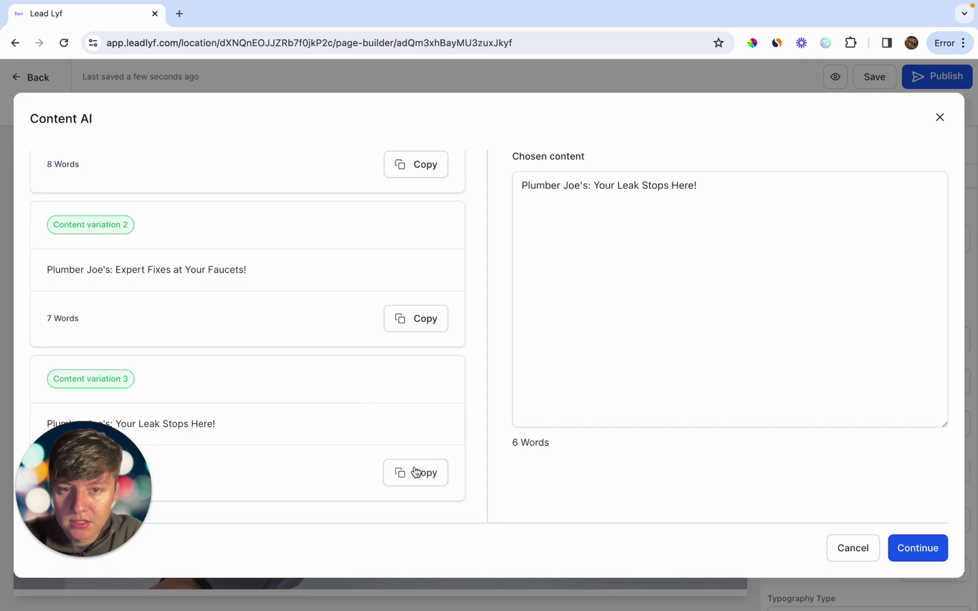
left_click(894, 544)
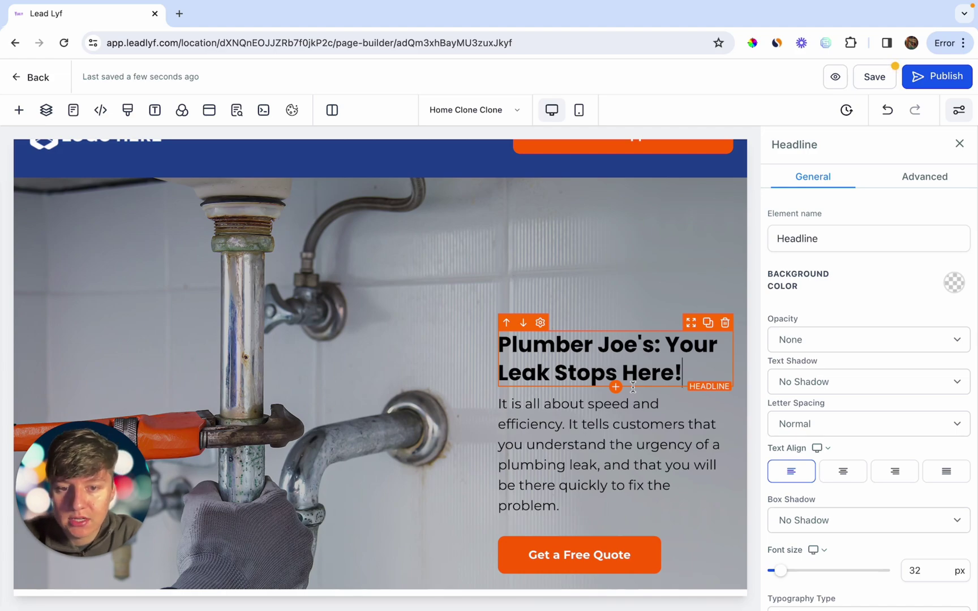
- Shorten the hero paragraph with AI to 'Experience fast and reliable repair for your plumbing leaks…'
left_click(624, 410)
triple_click(613, 452)
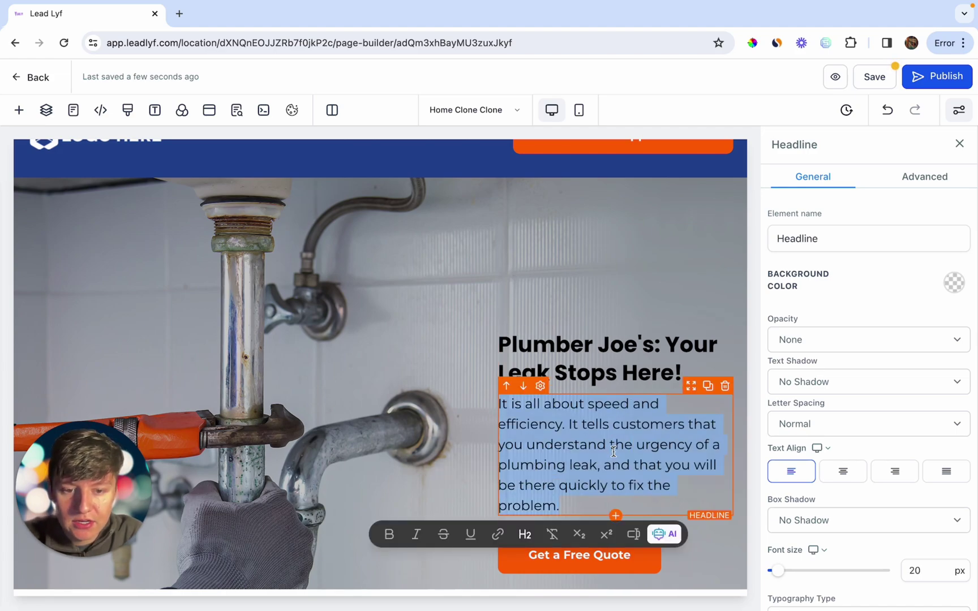
left_click(664, 534)
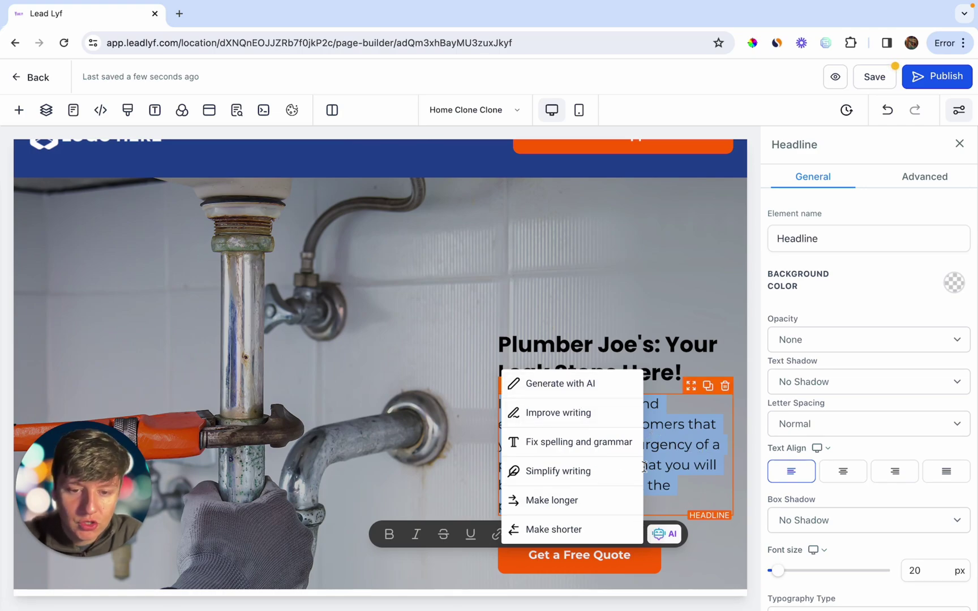
left_click(558, 529)
left_click(559, 441)
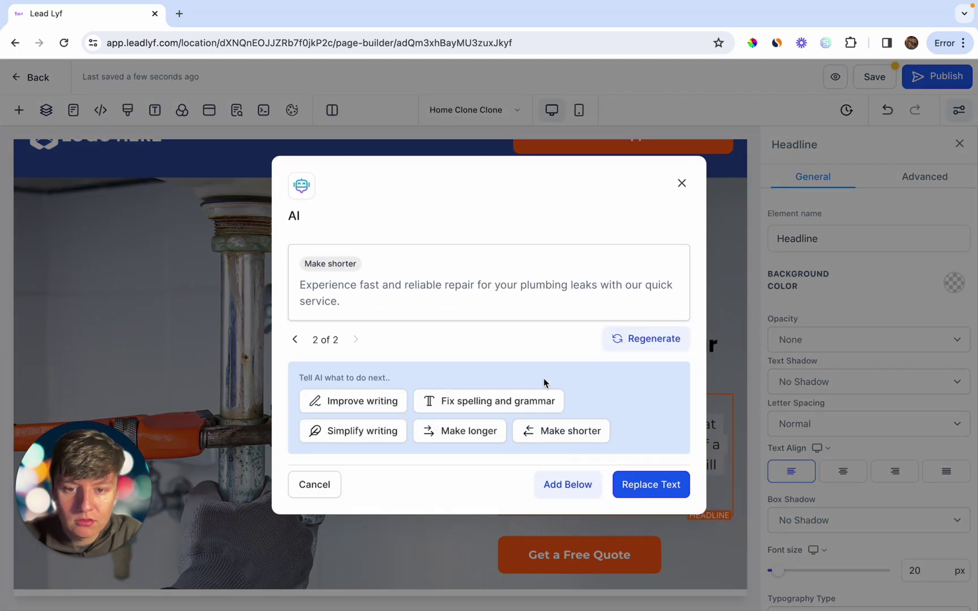
left_click(636, 485)
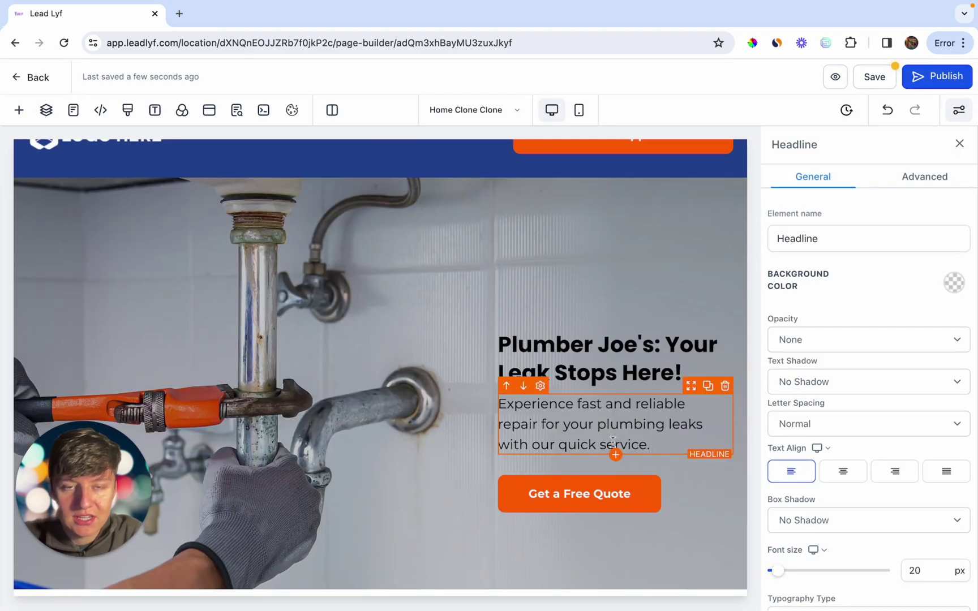
scroll(613, 441, "down", 3)
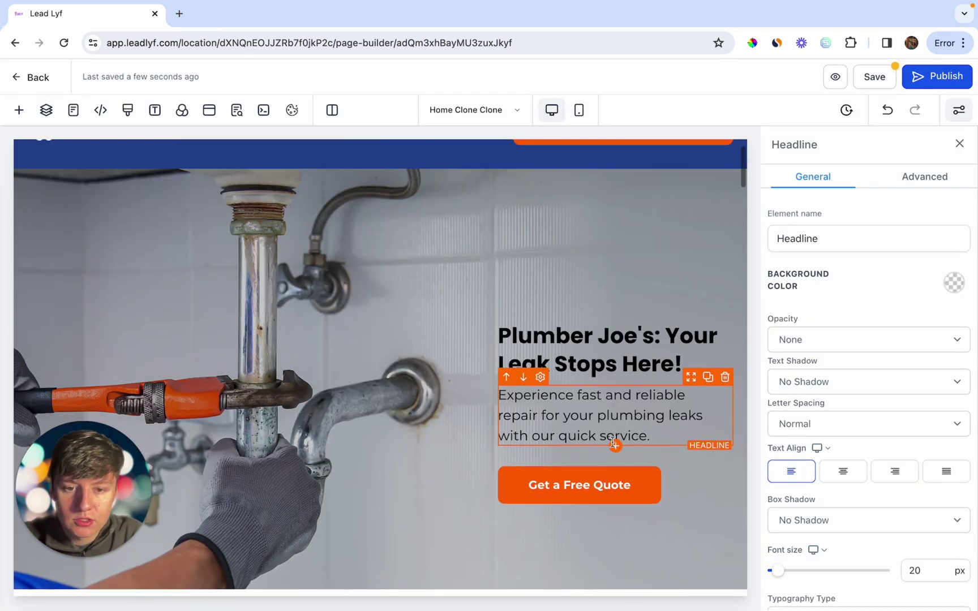
scroll(613, 441, "down", 5)
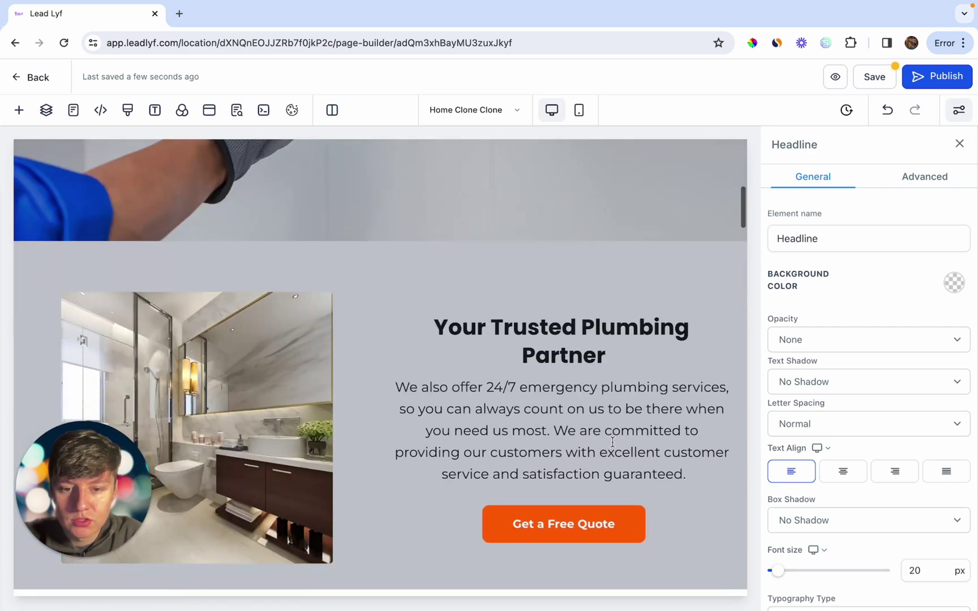
- Select the bathroom image beside the 'Your Trusted Plumbing Partner' section
left_click(612, 442)
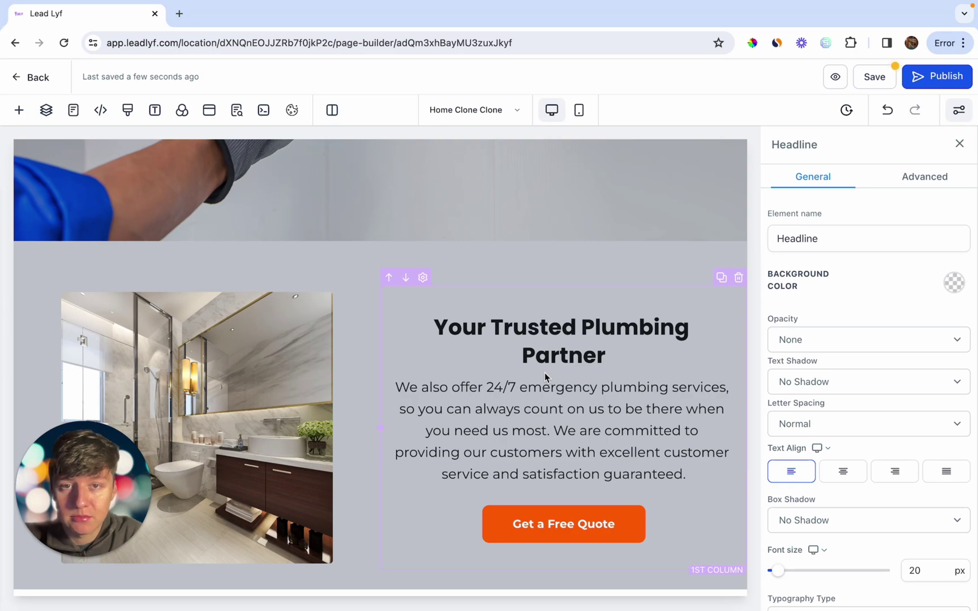
scroll(545, 371, "down", 3)
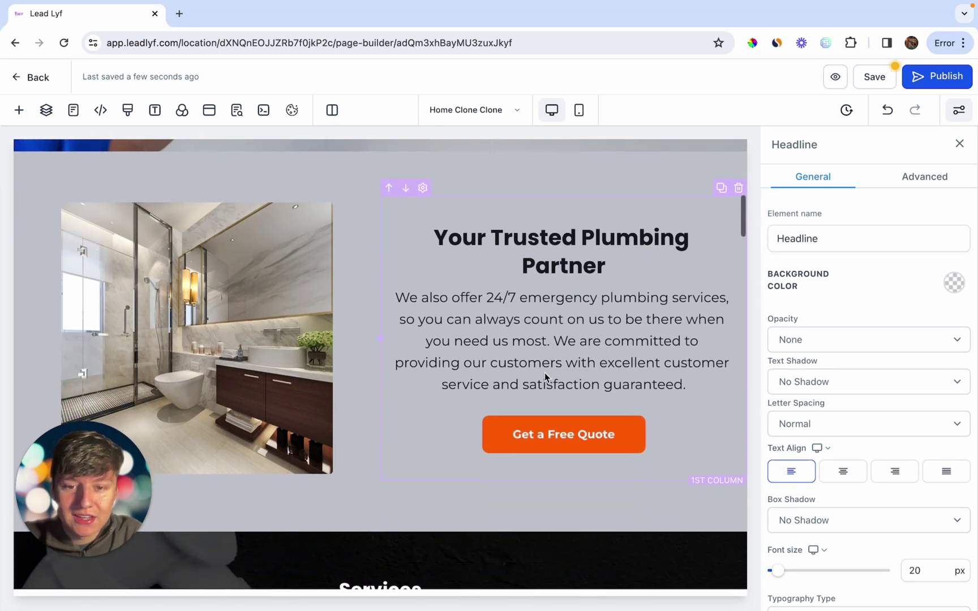
scroll(545, 372, "down", 3)
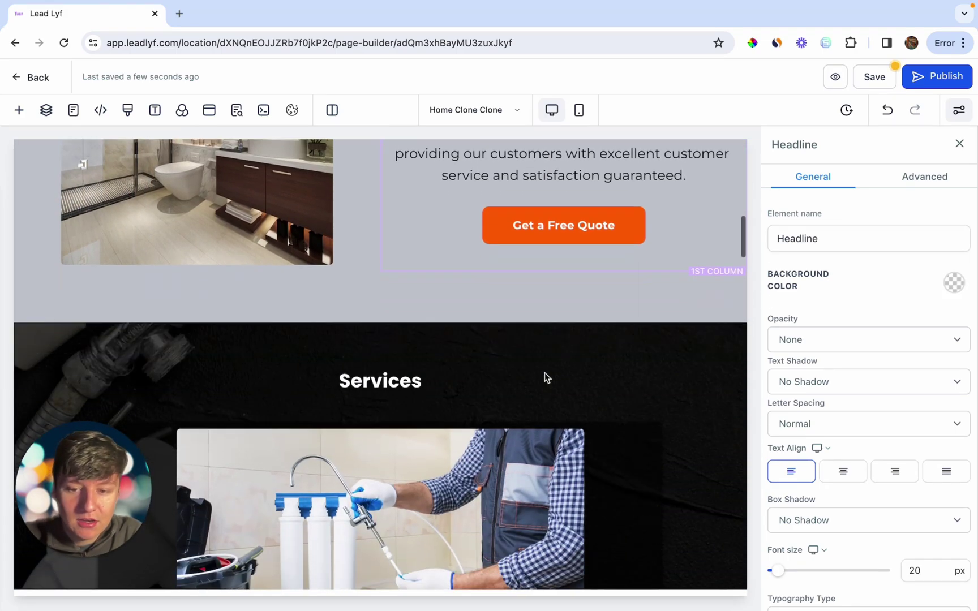
scroll(545, 371, "up", 3)
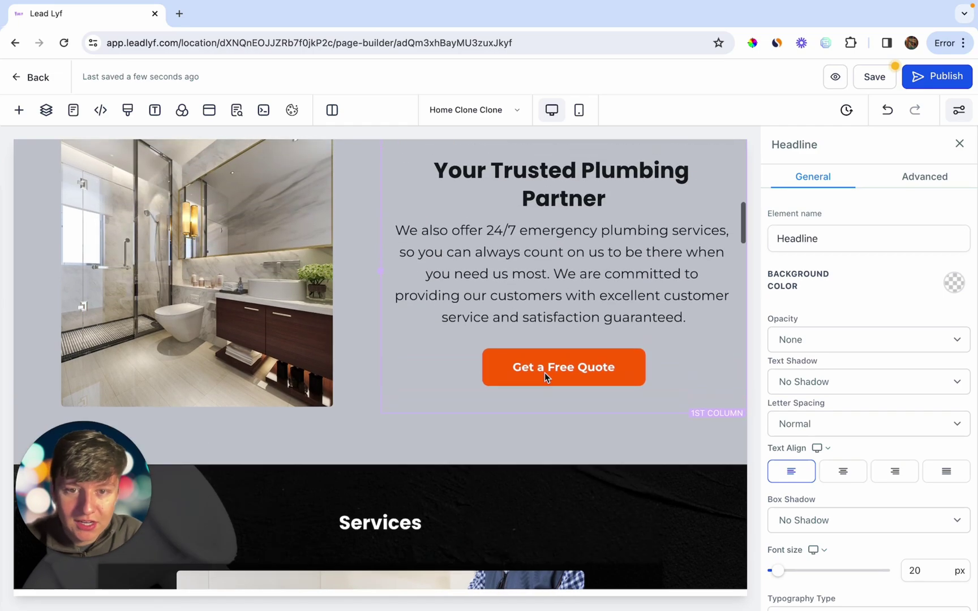
left_click(532, 318)
scroll(555, 277, "up", 1)
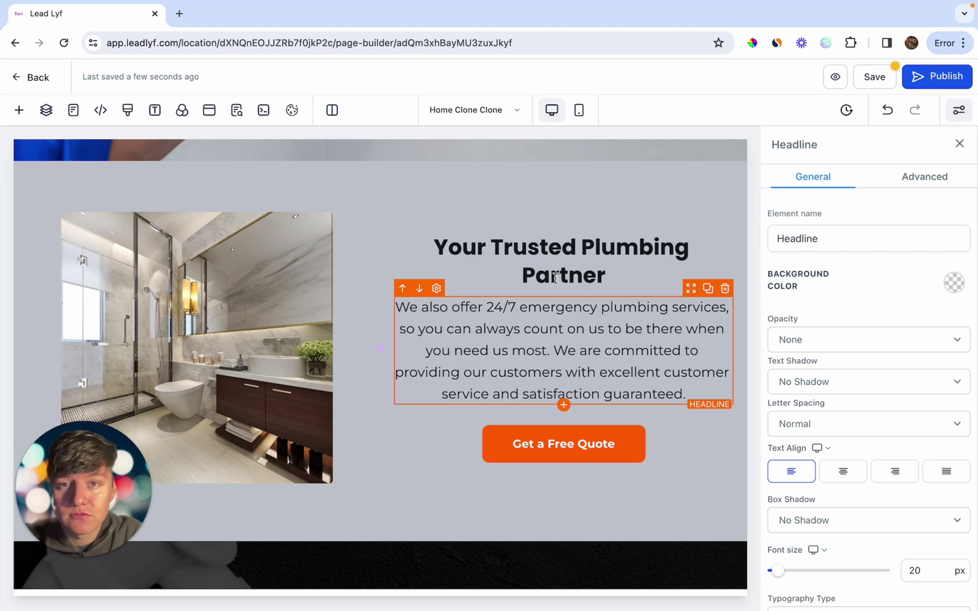
left_click(275, 305)
scroll(890, 419, "down", 4)
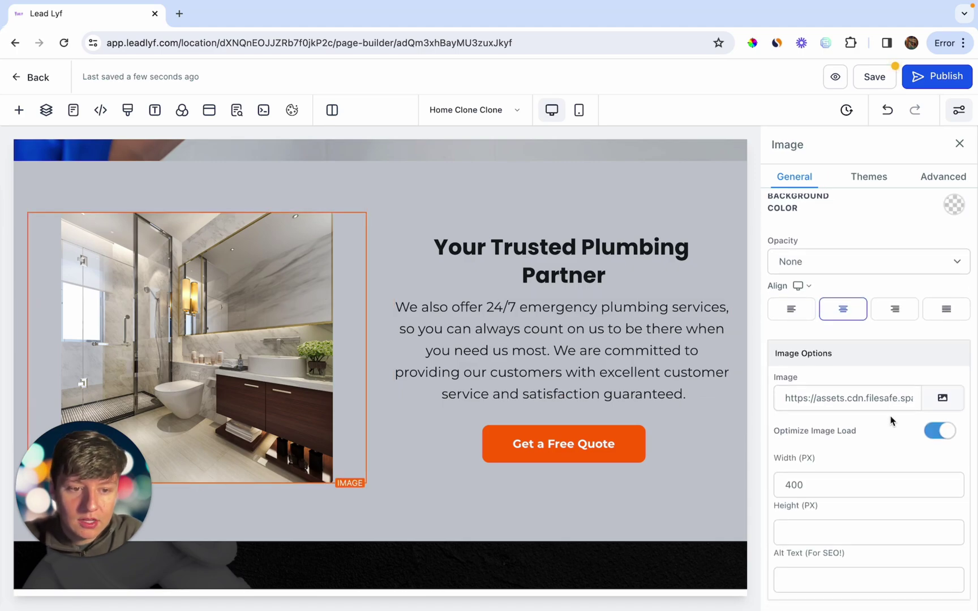
- Start an AI image describing a plumber at work, with 3 variations
left_click(936, 402)
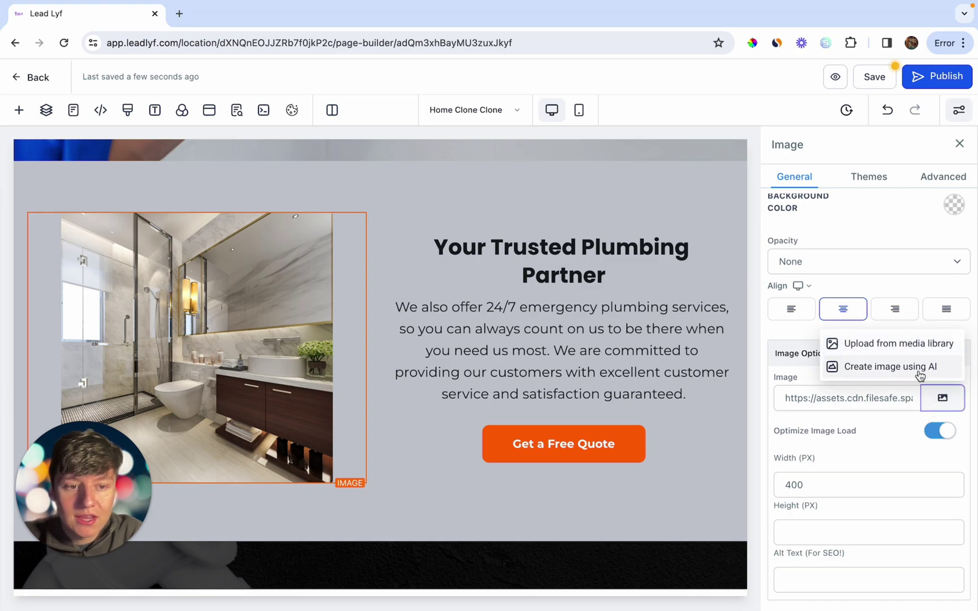
left_click(920, 368)
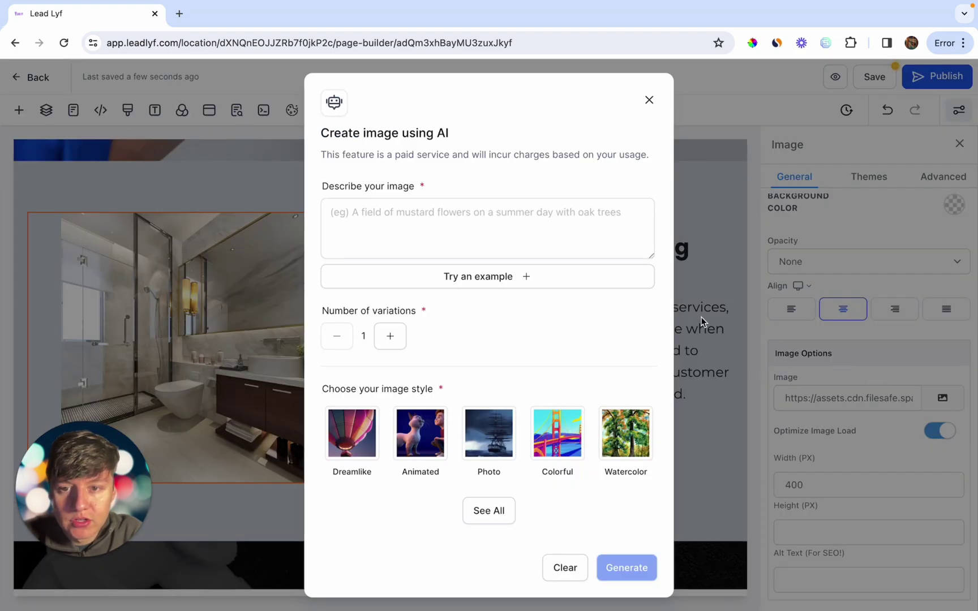
left_click(490, 226)
key("ctrl+v")
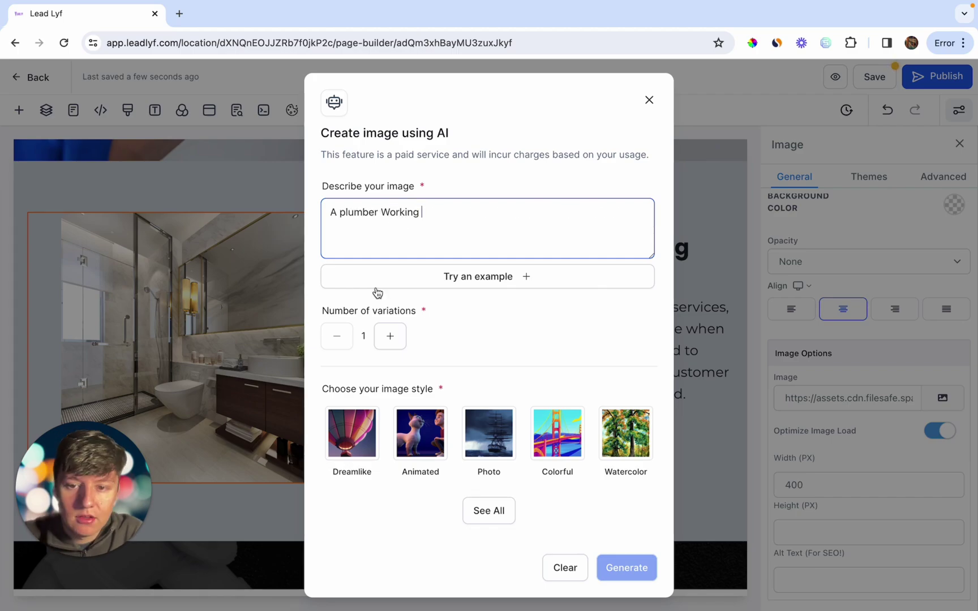
left_click(389, 338)
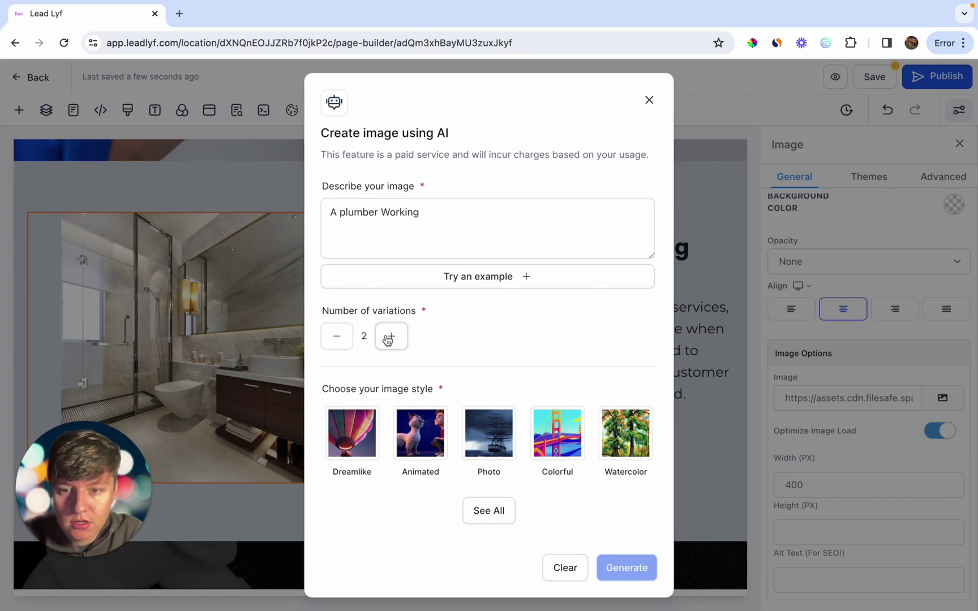
left_click(387, 339)
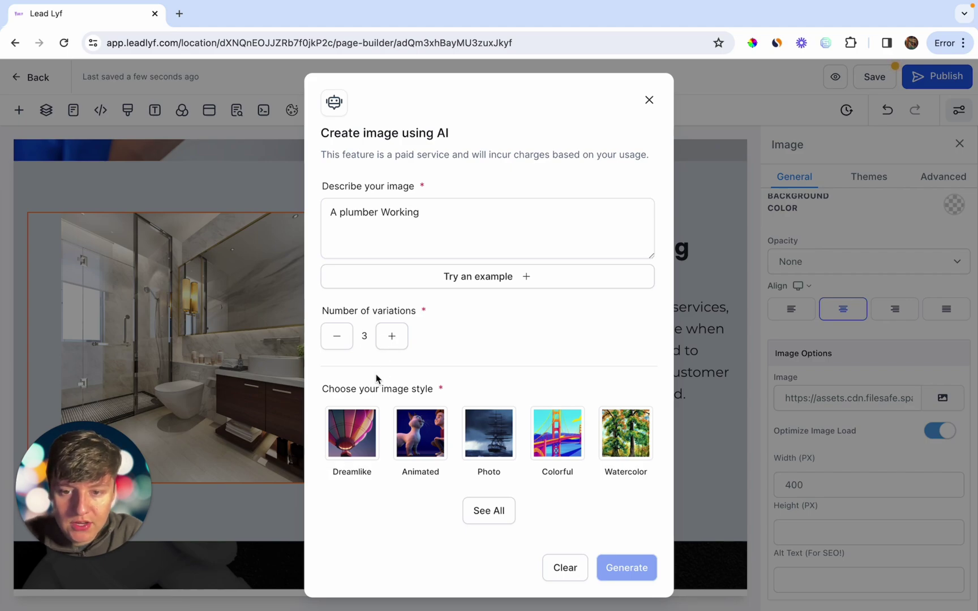
- Generate the images in Photo style and place variation V2 on the page
left_click(477, 510)
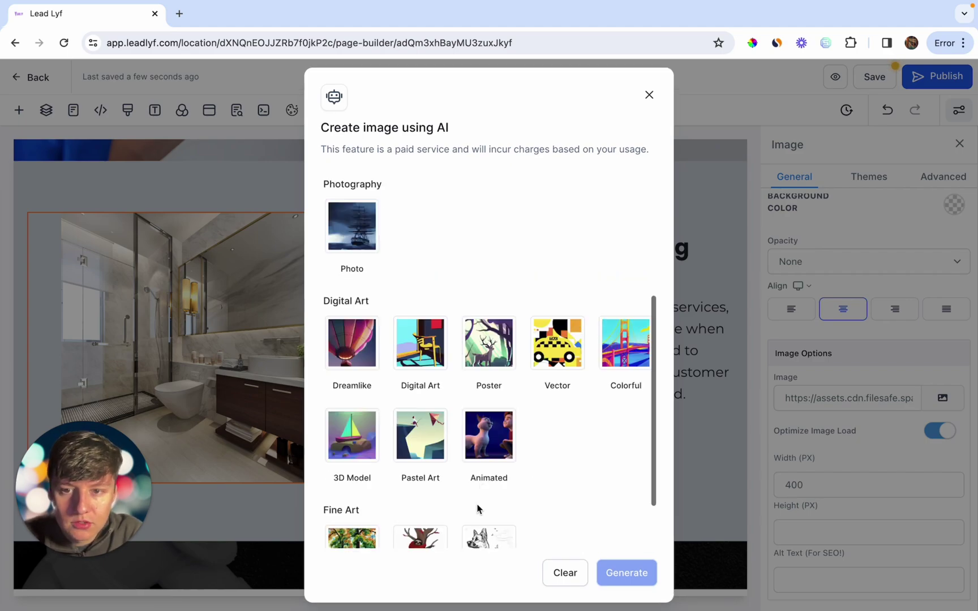
scroll(478, 507, "up", 1)
left_click(361, 287)
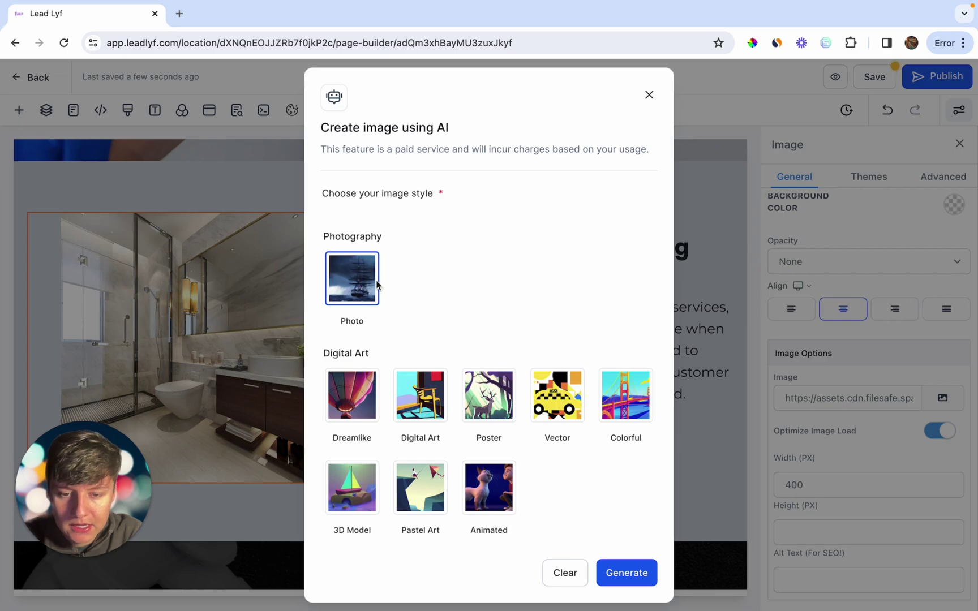
left_click(645, 576)
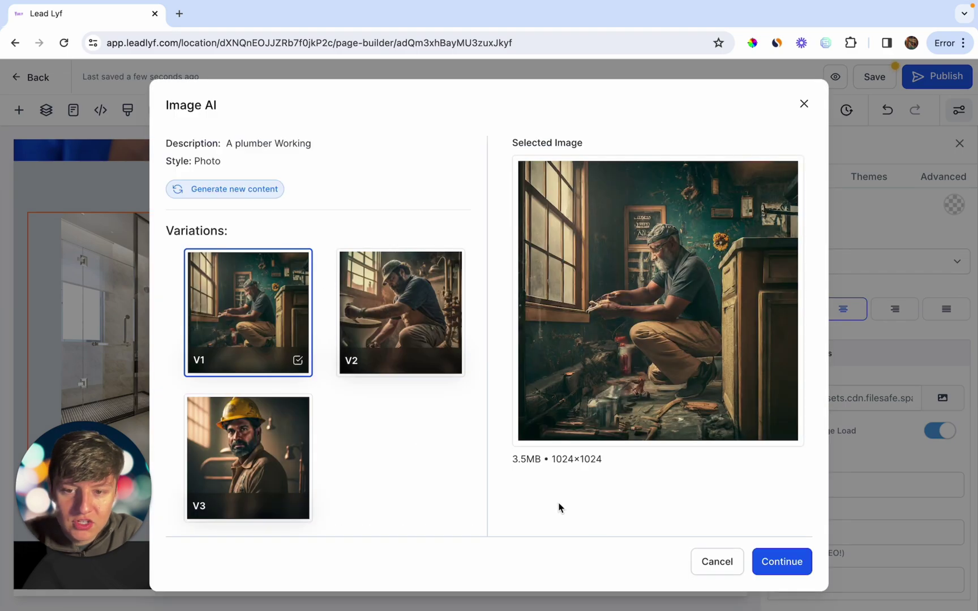
left_click(416, 327)
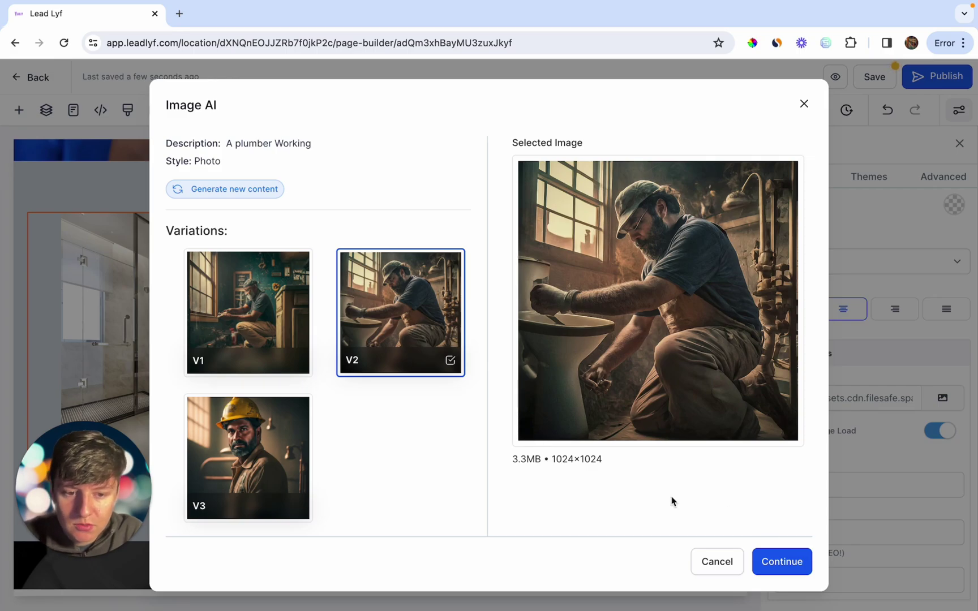
left_click(781, 562)
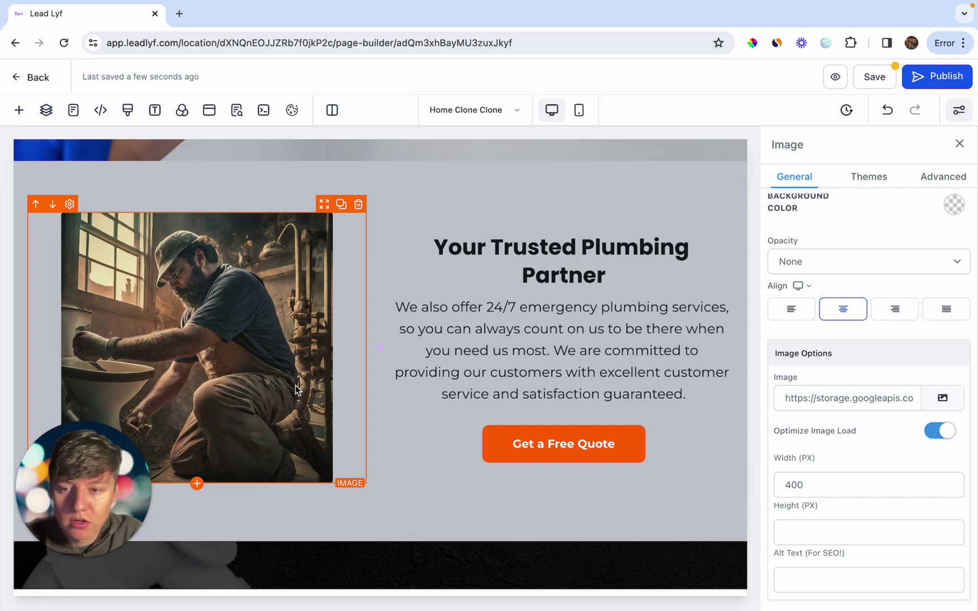
scroll(296, 395, "down", 5)
scroll(296, 388, "down", 3)
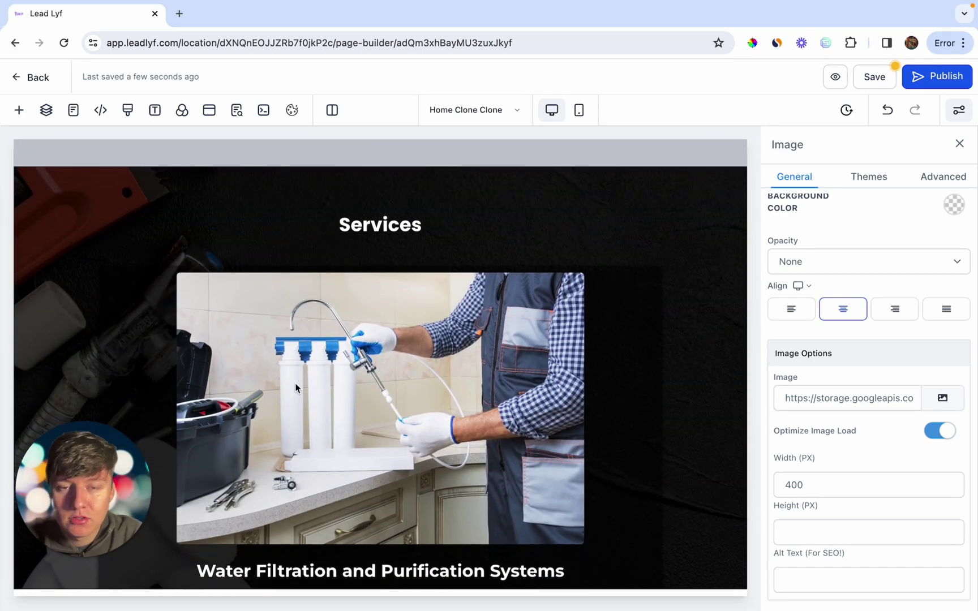
scroll(295, 387, "down", 3)
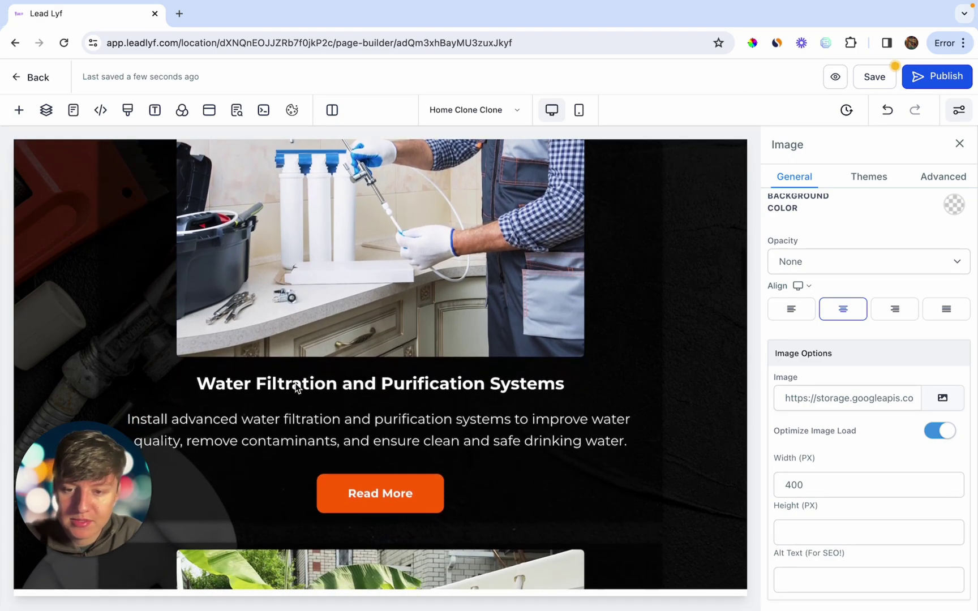
scroll(291, 437, "up", 1)
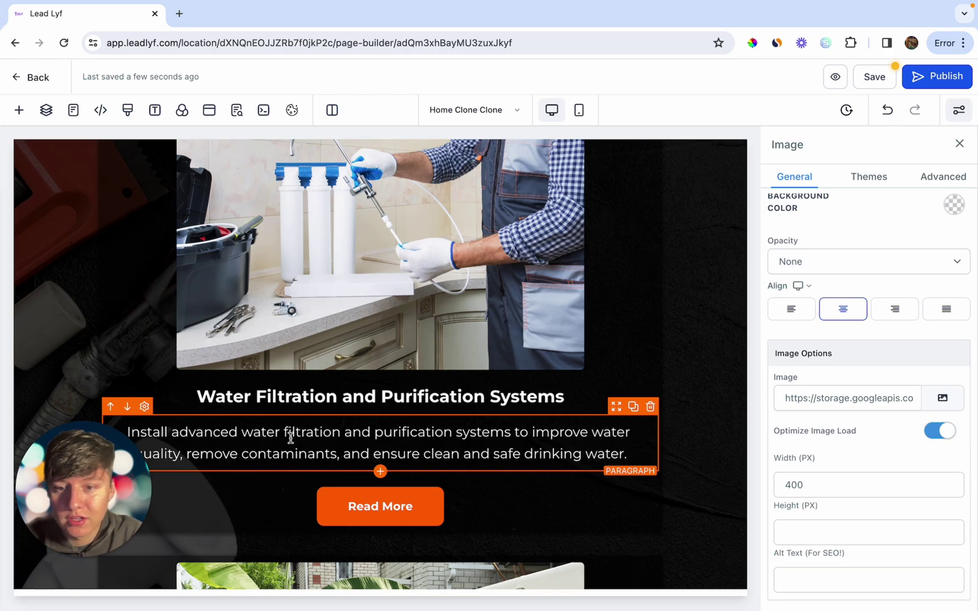
scroll(290, 438, "down", 4)
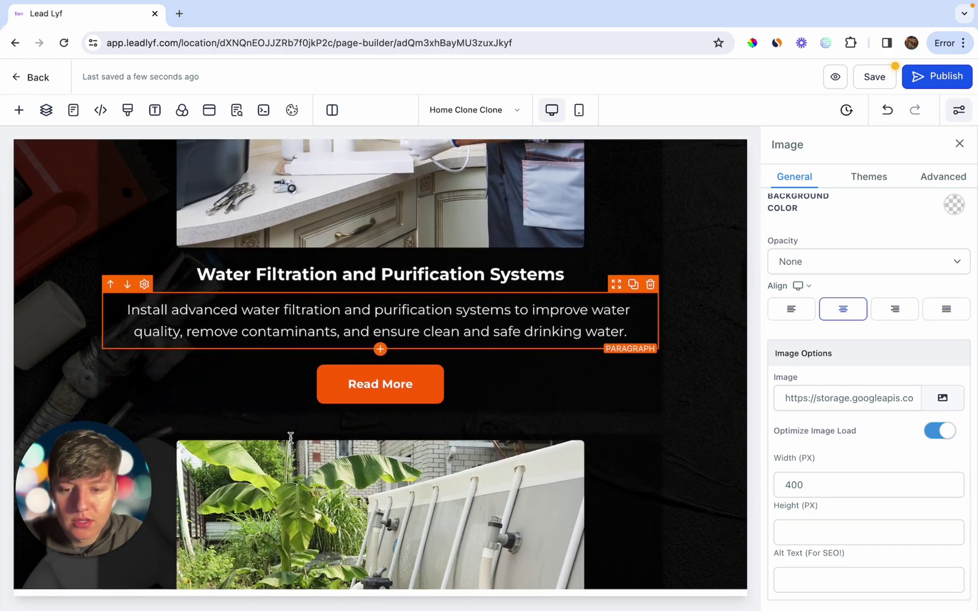
scroll(290, 437, "down", 6)
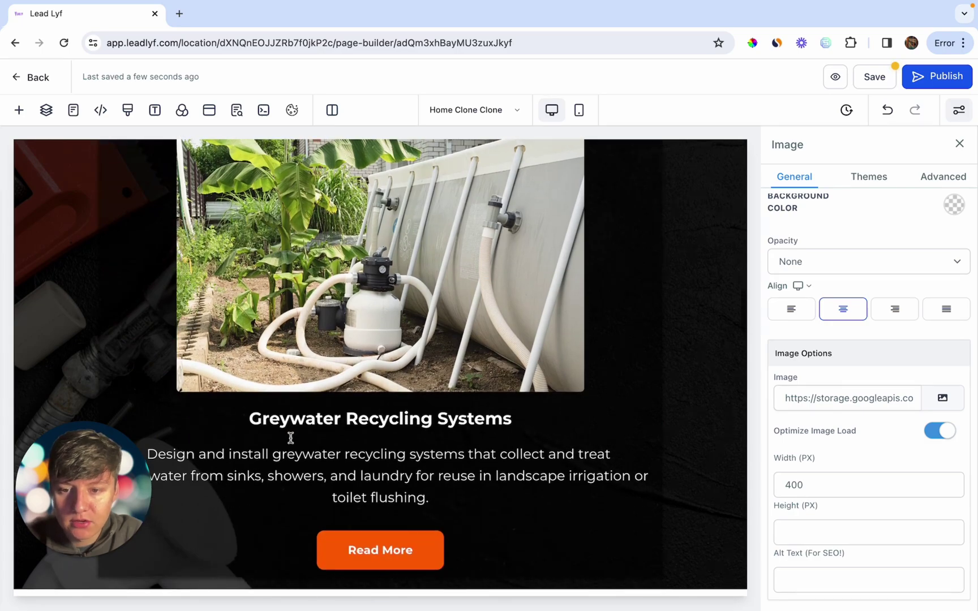
scroll(291, 437, "down", 9)
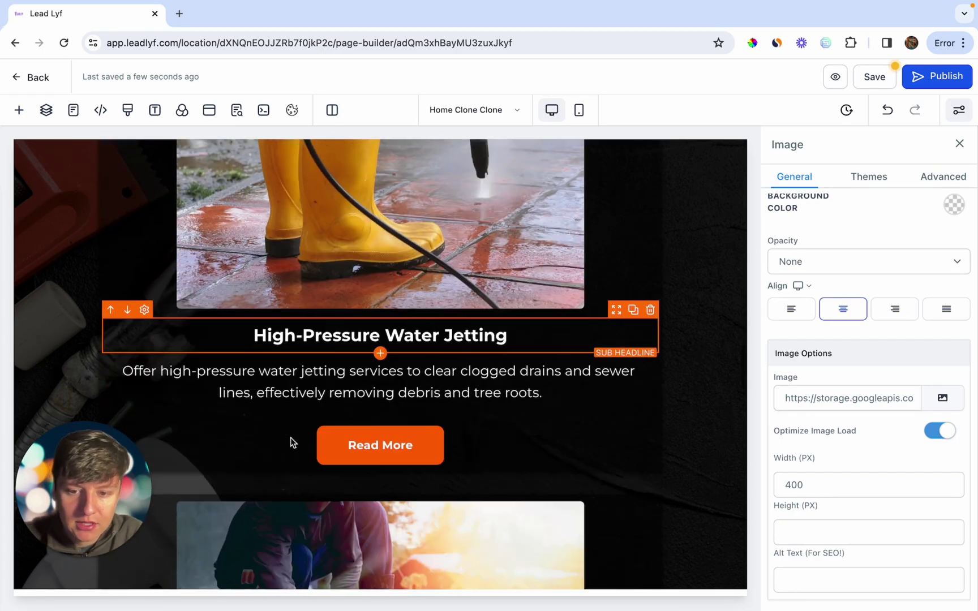
scroll(290, 438, "up", 20)
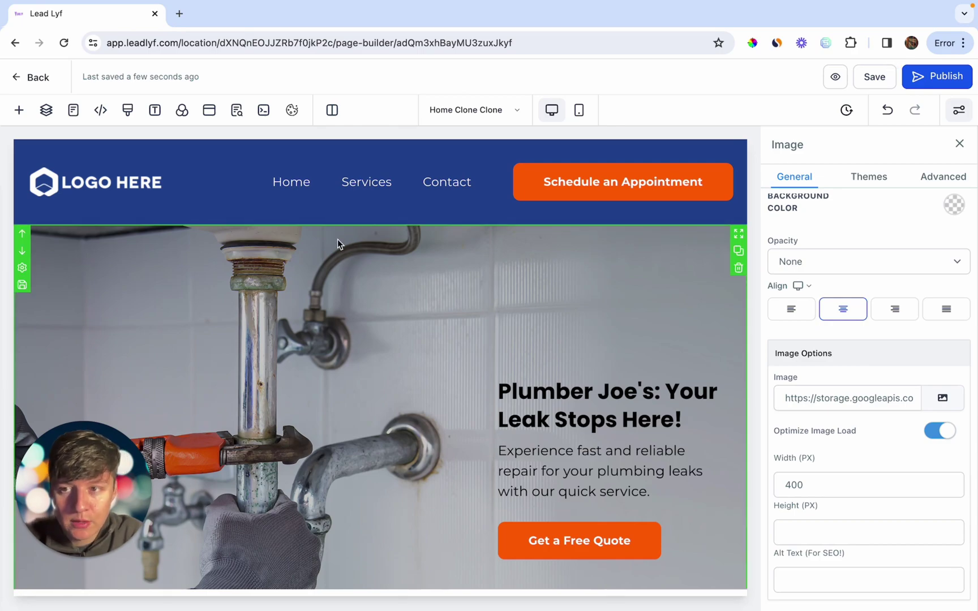
- Exit the page builder and browse Funnels, Email Templates, Social Planner, then the Launchpad
left_click(32, 77)
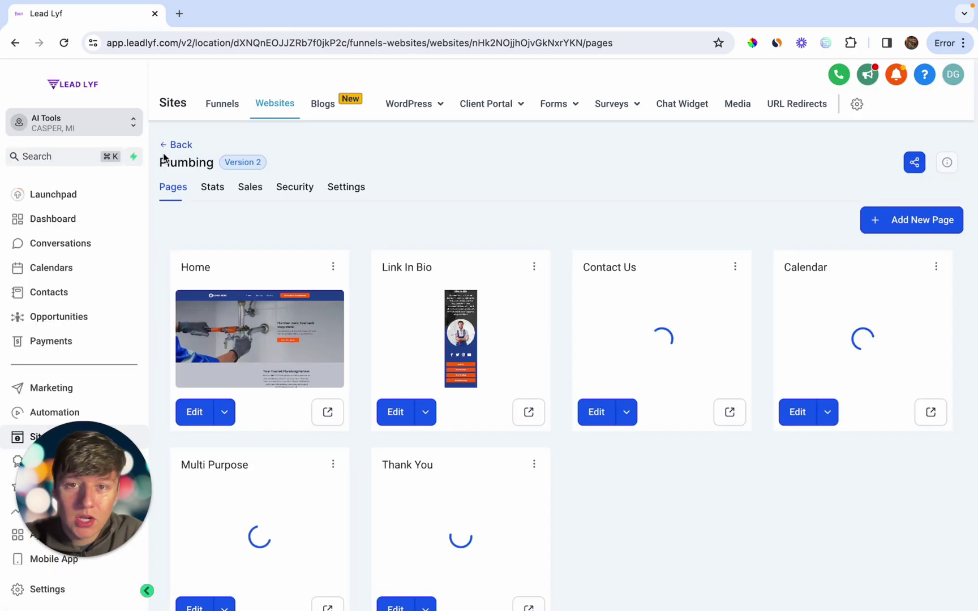
left_click(215, 108)
scroll(99, 343, "down", 1)
left_click(99, 344)
left_click(326, 104)
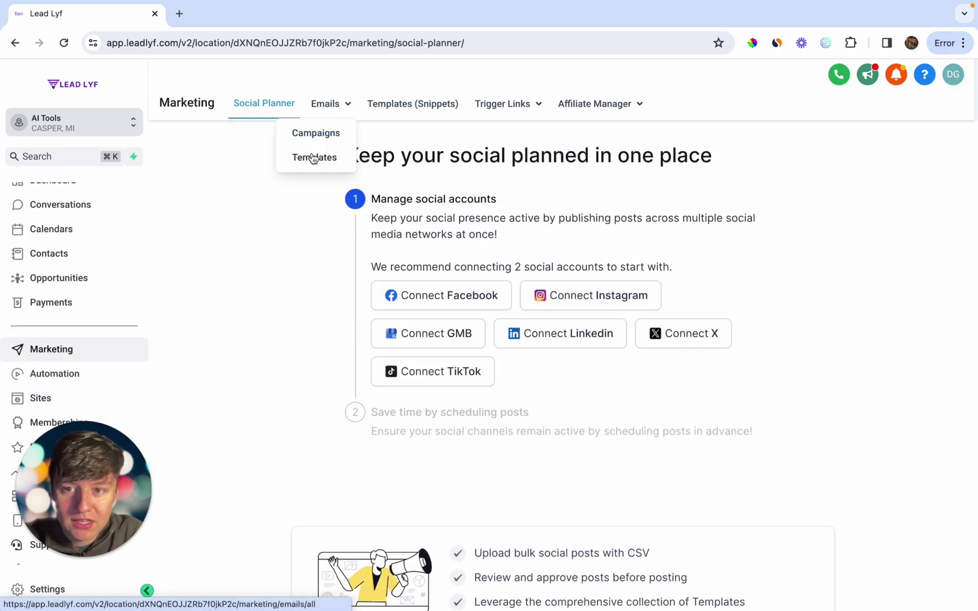
left_click(313, 161)
left_click(264, 108)
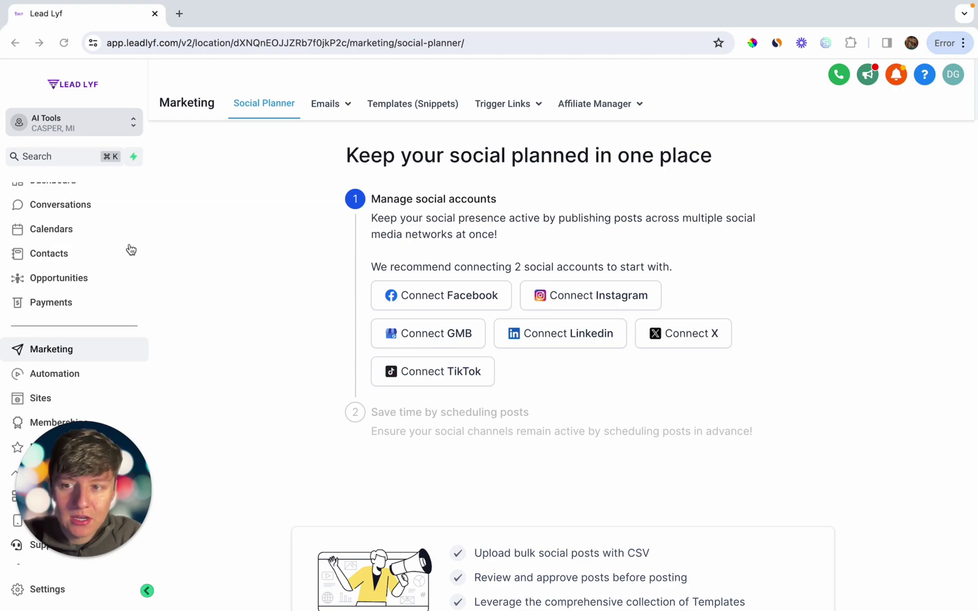
scroll(127, 247, "up", 1)
left_click(99, 202)
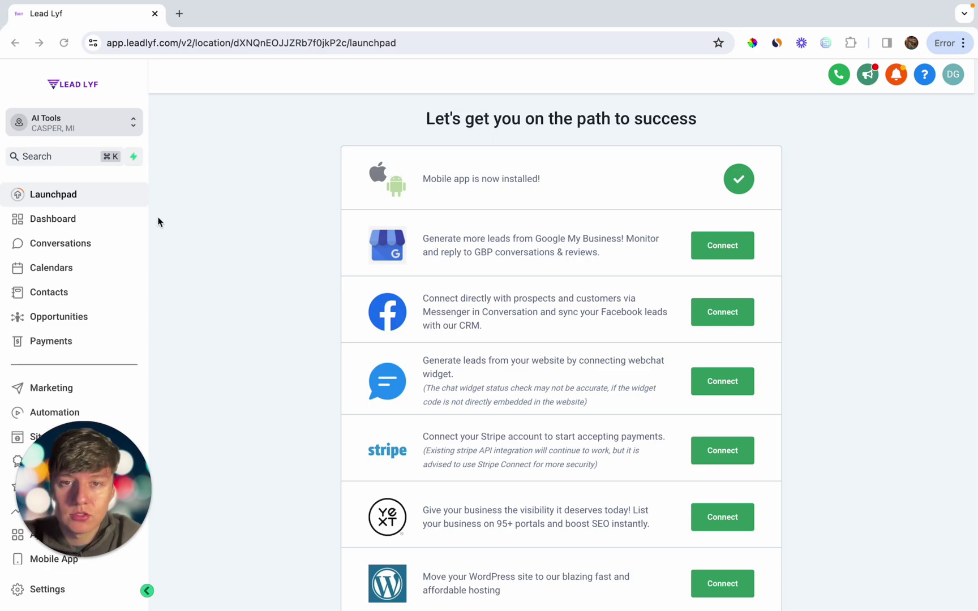
- Go to Settings > Reputation Management
left_click(46, 590)
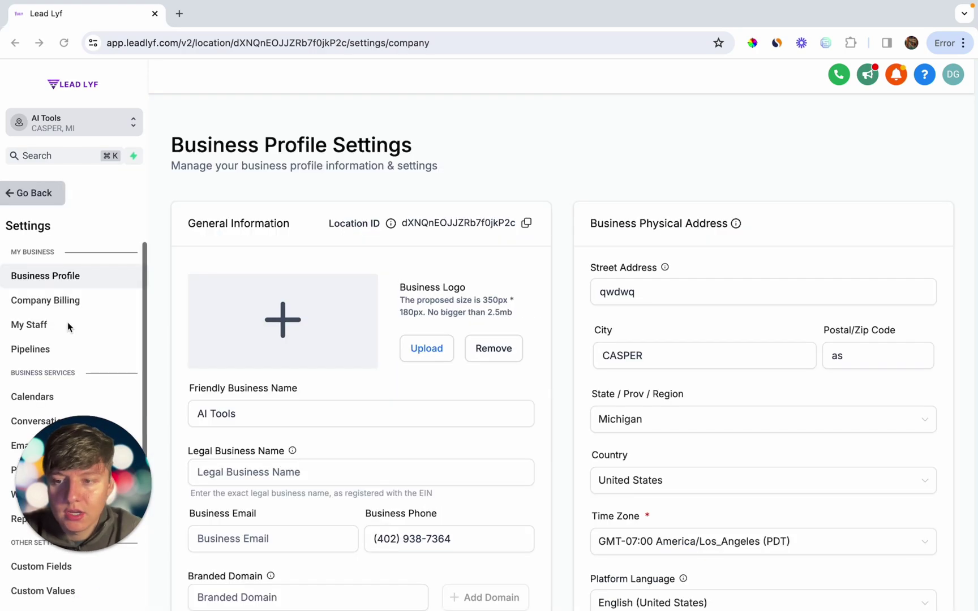
scroll(67, 322, "down", 3)
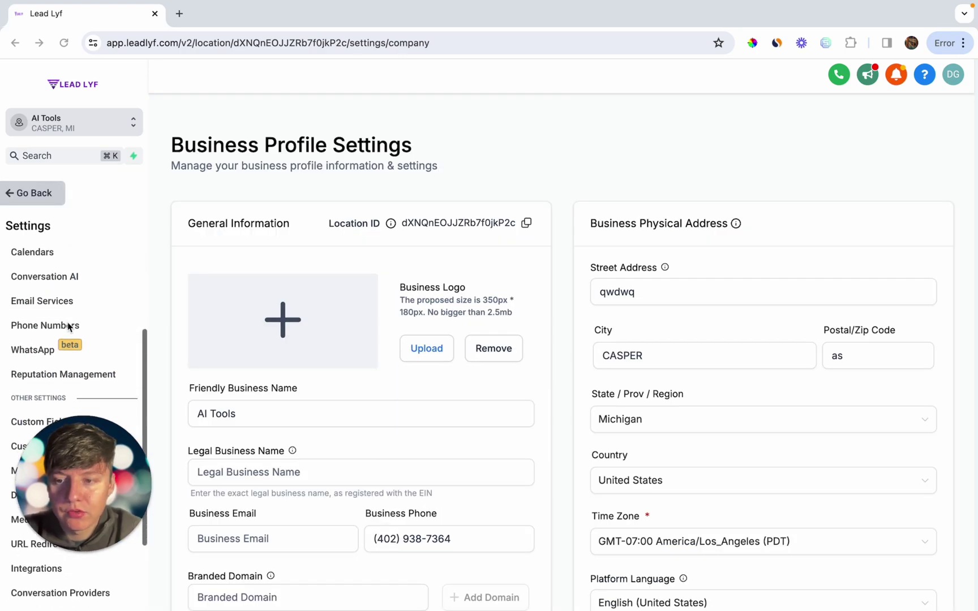
left_click(69, 368)
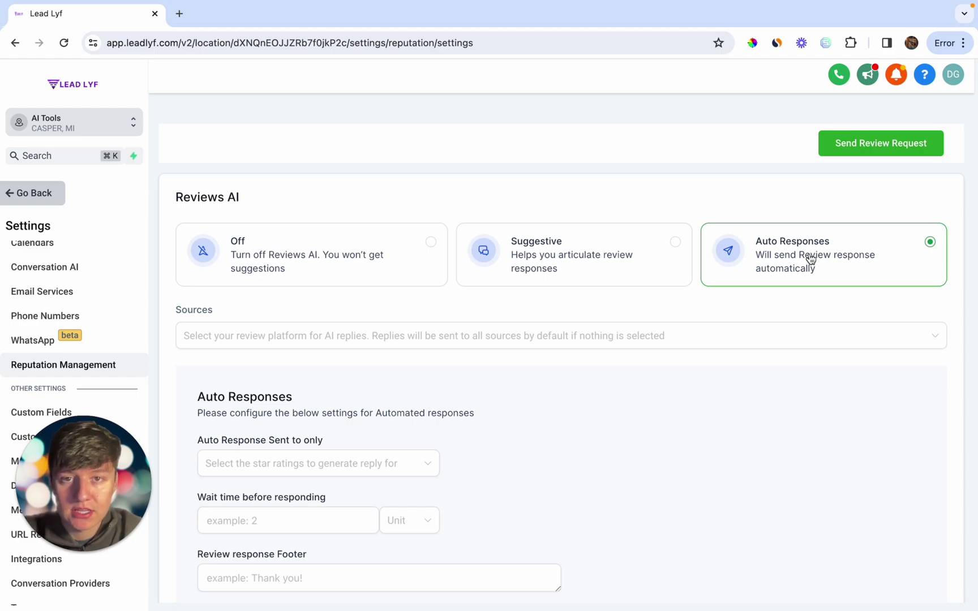
- Set Reviews AI auto-response sources to Google and Facebook for All ratings
left_click(226, 335)
left_click(218, 396)
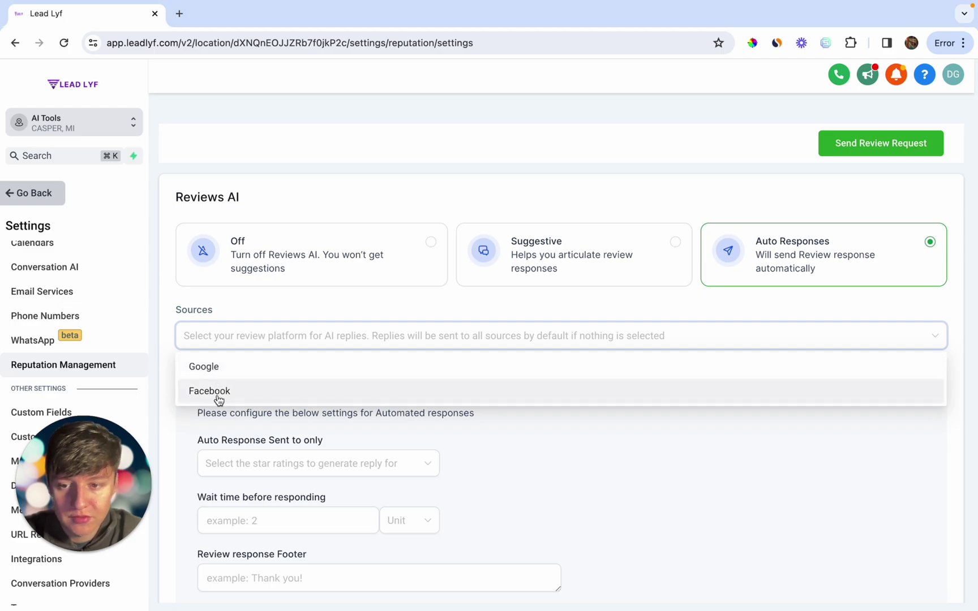
left_click(215, 371)
scroll(225, 396, "down", 2)
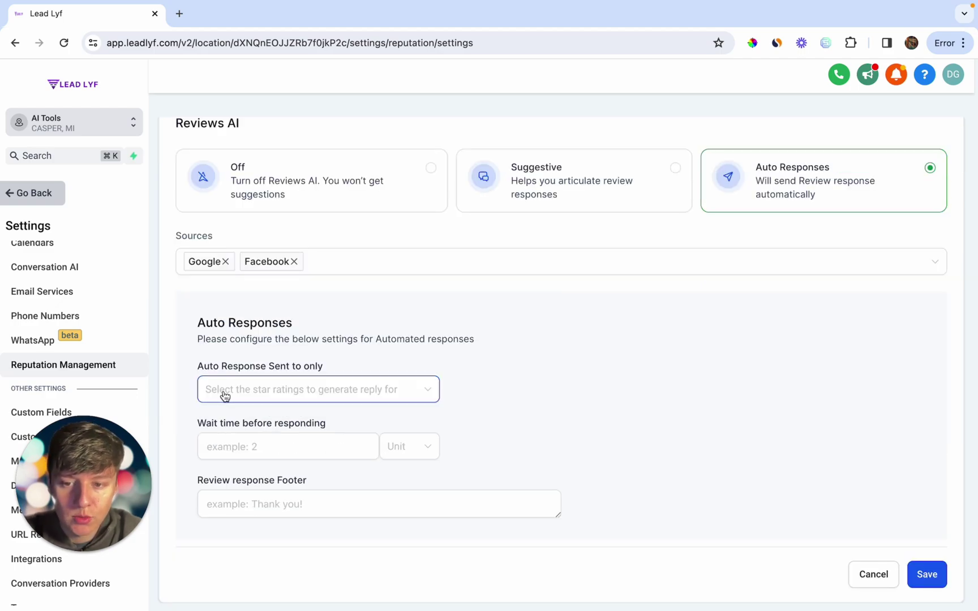
left_click(224, 396)
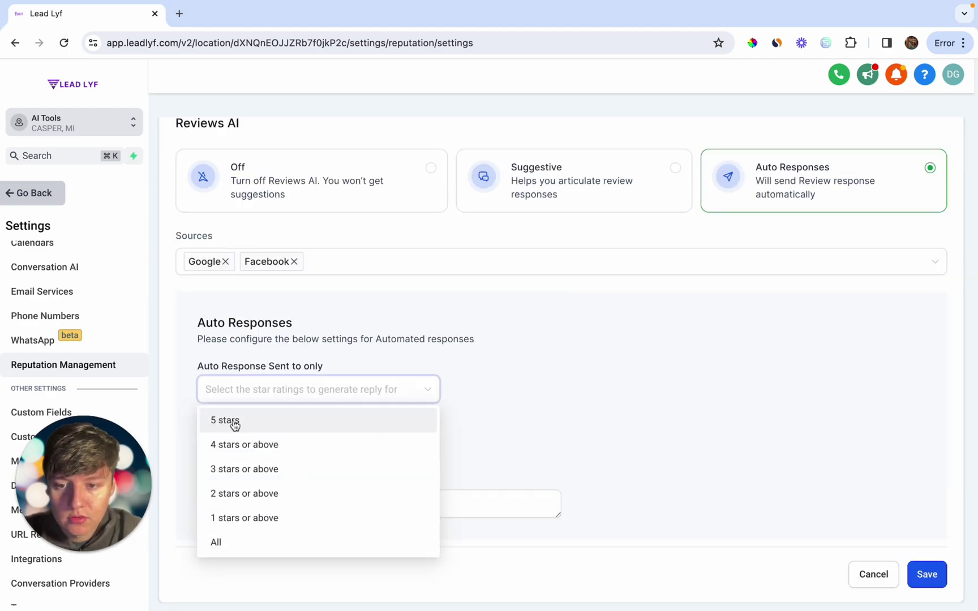
left_click(225, 546)
- Set the response wait time to 5 Mins and focus the review response footer
left_click(243, 447)
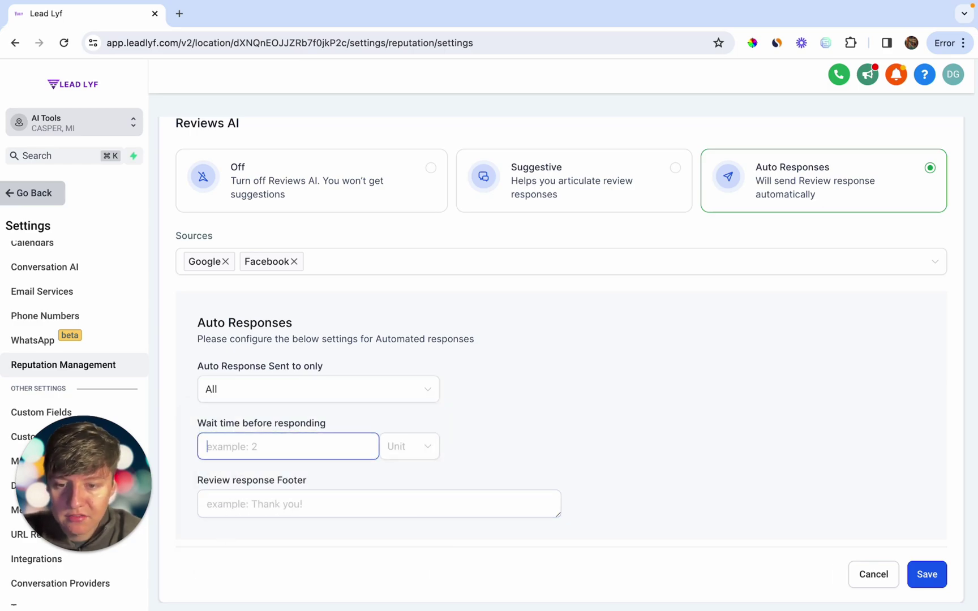
type("5")
left_click(396, 448)
left_click(377, 472)
left_click(284, 502)
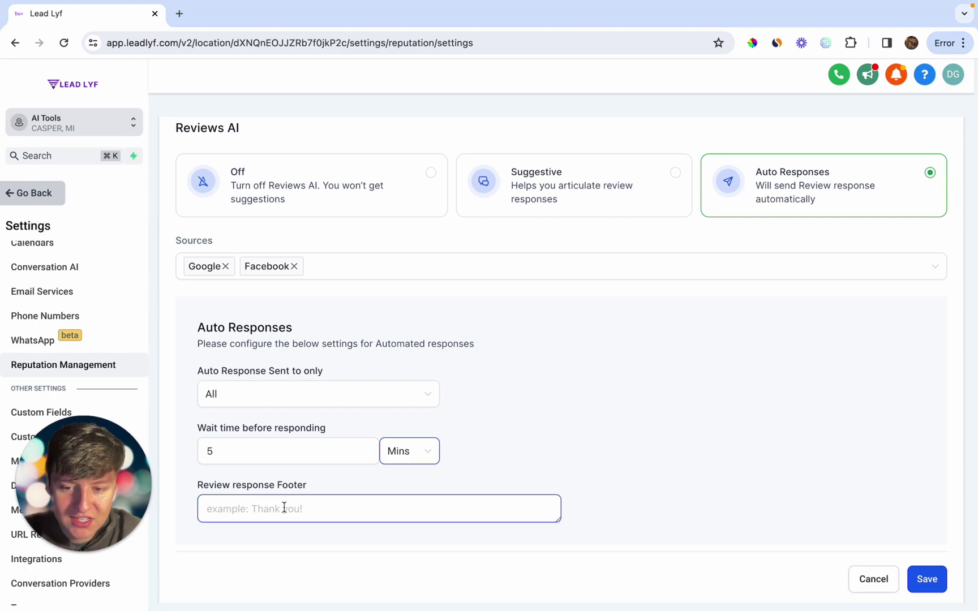
scroll(284, 508, "down", 7)
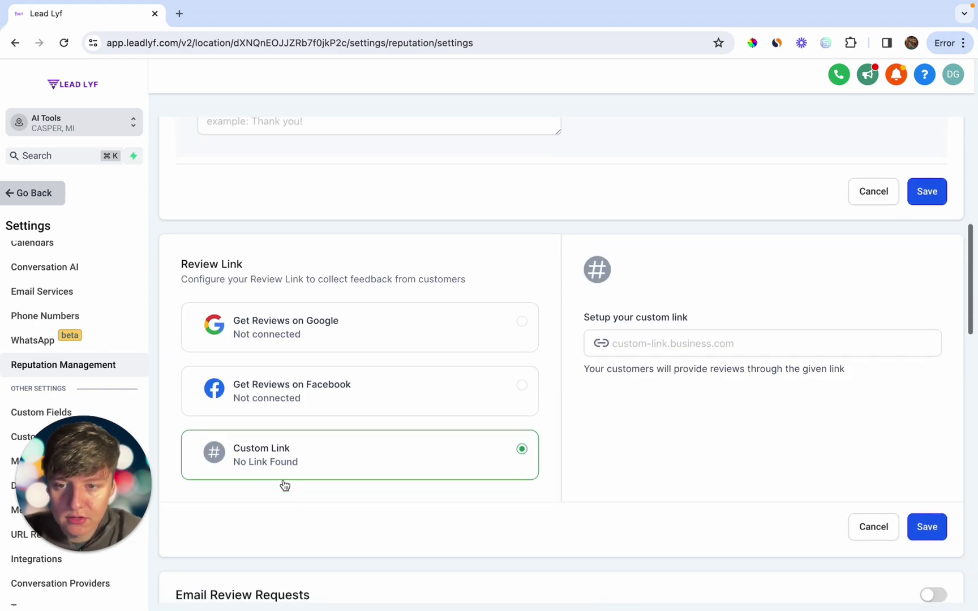
scroll(497, 355, "up", 8)
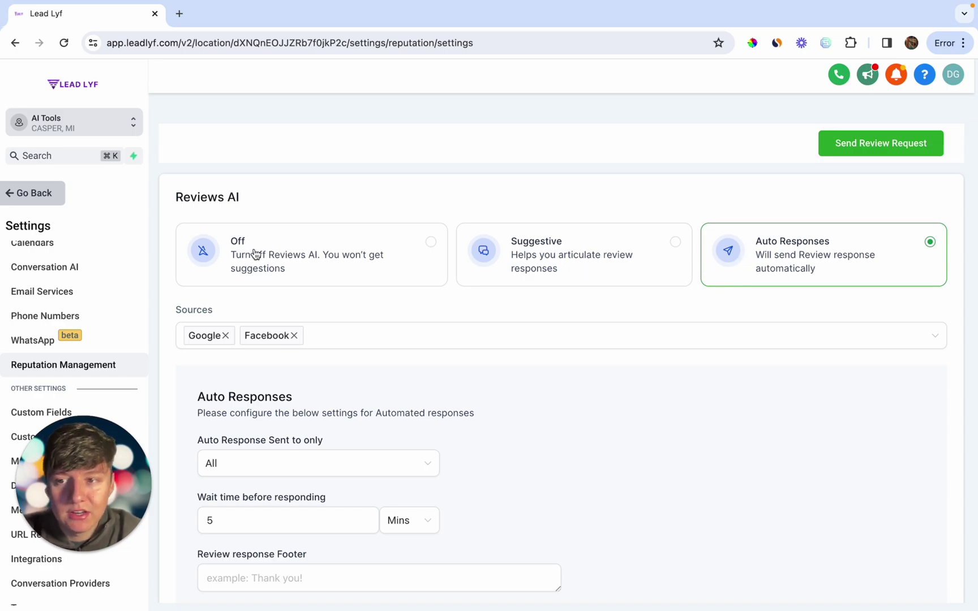
- Go from settings to the Reputation overview, Requests, and Reviews lists
left_click(53, 205)
scroll(59, 343, "down", 3)
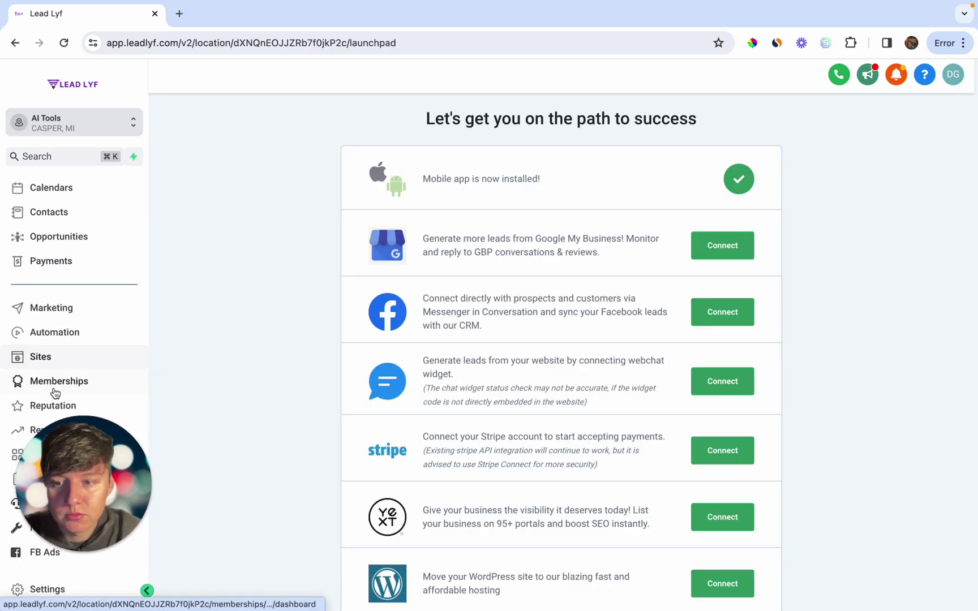
left_click(50, 407)
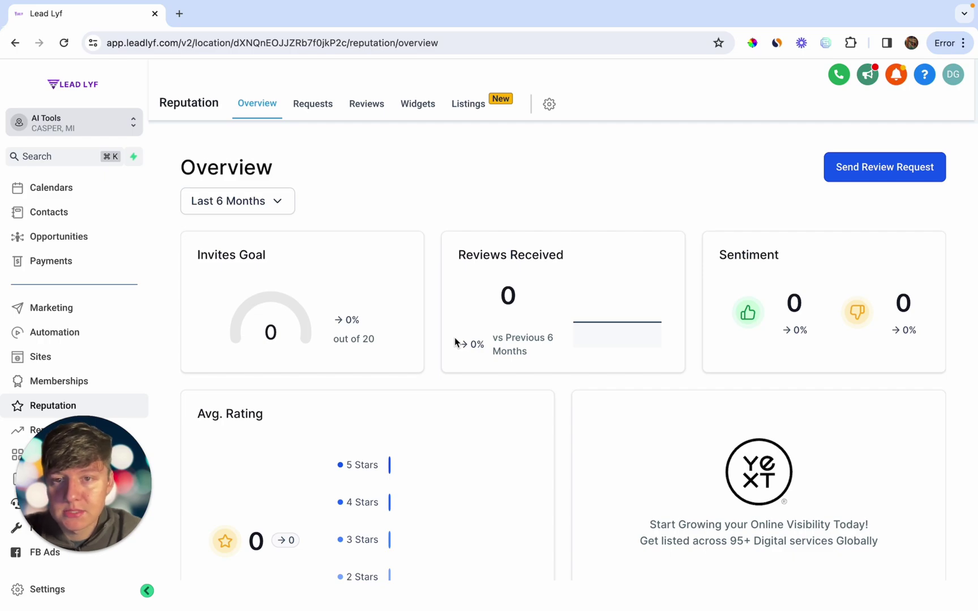
left_click(314, 103)
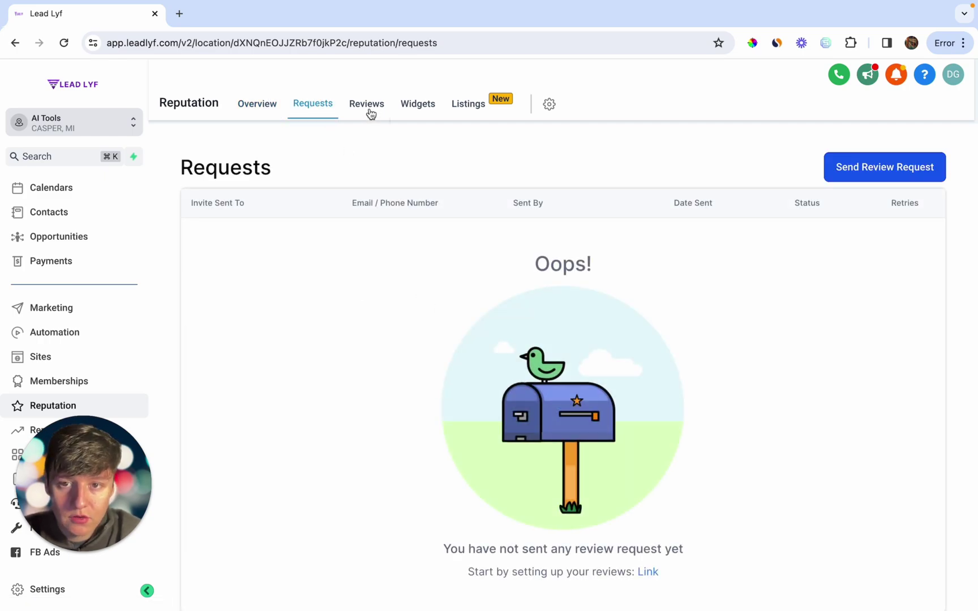
left_click(371, 111)
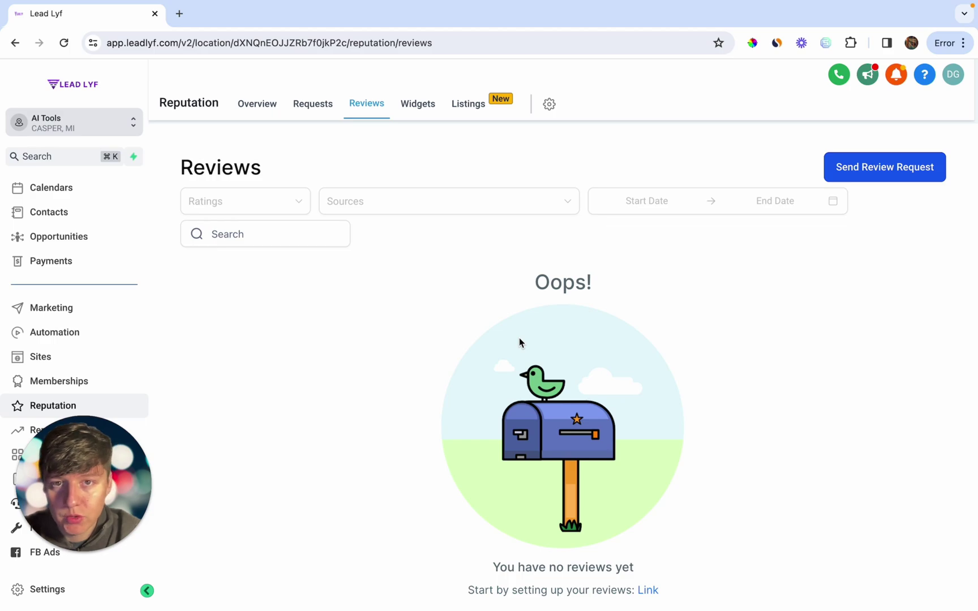
- Open the Send Review Request form, inspect its contact fields, and close it
left_click(839, 179)
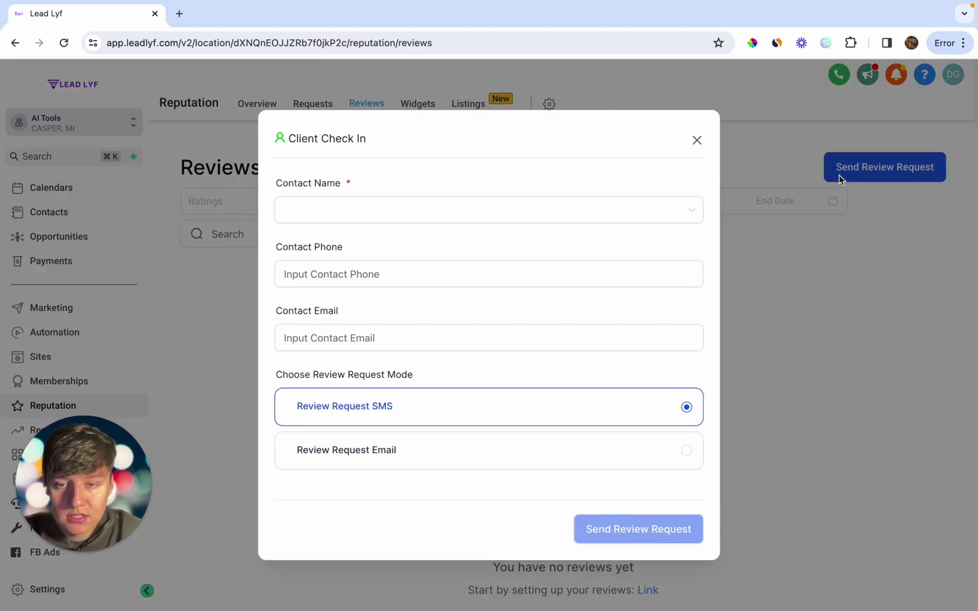
left_click(337, 342)
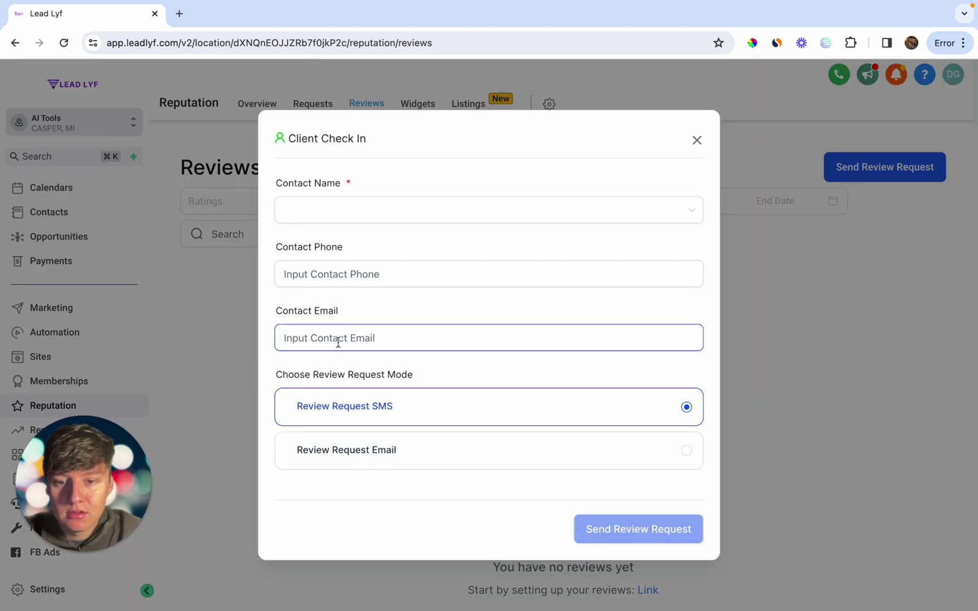
left_click(358, 403)
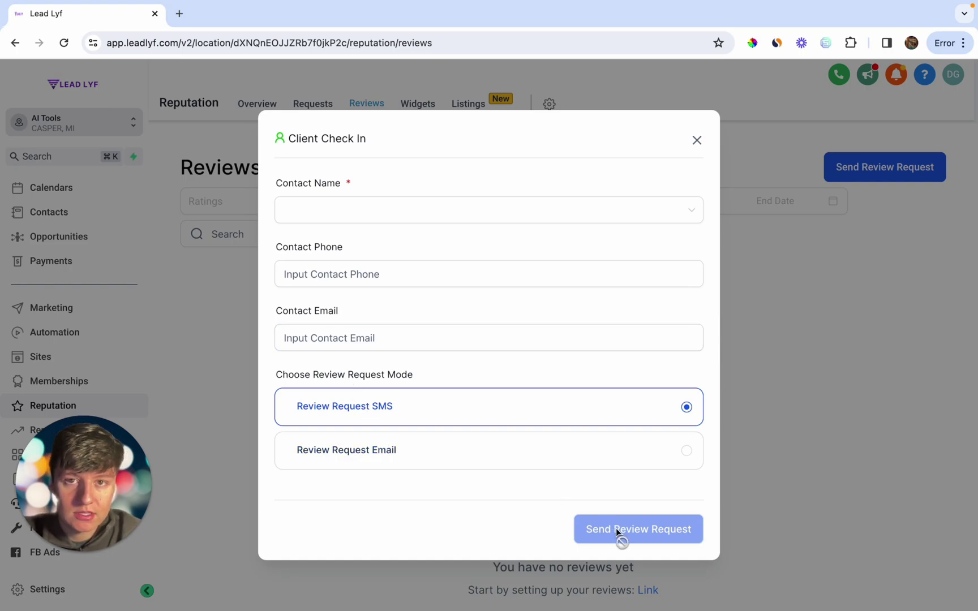
left_click(700, 146)
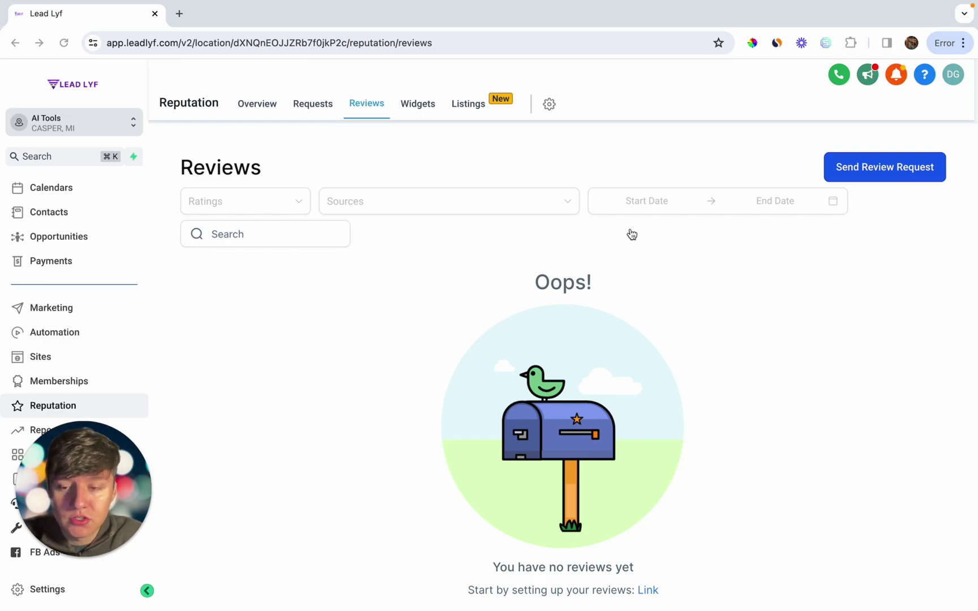
- Set the Conversation AI bot mode to Auto Pilot in Settings
left_click(63, 590)
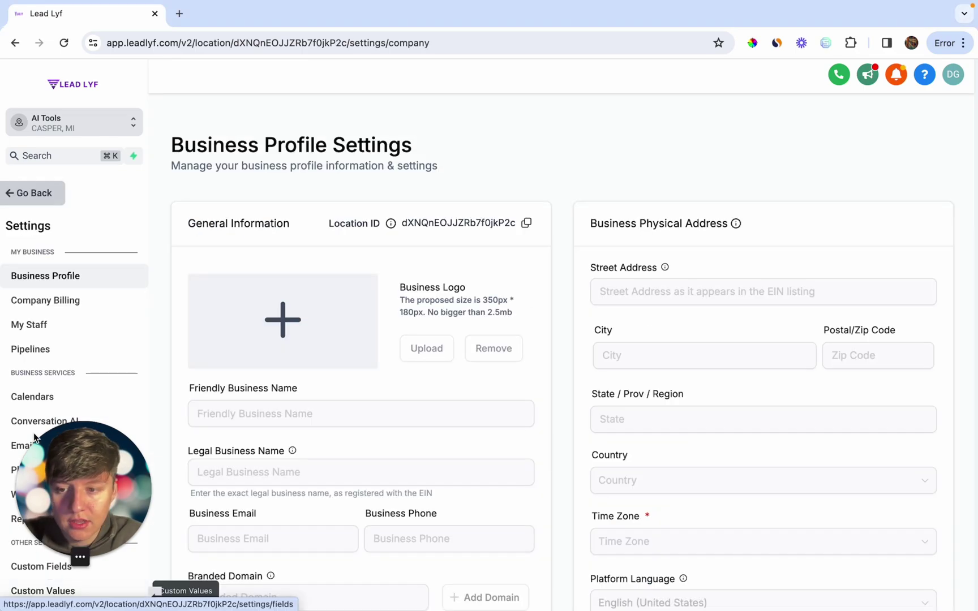
scroll(35, 396, "down", 2)
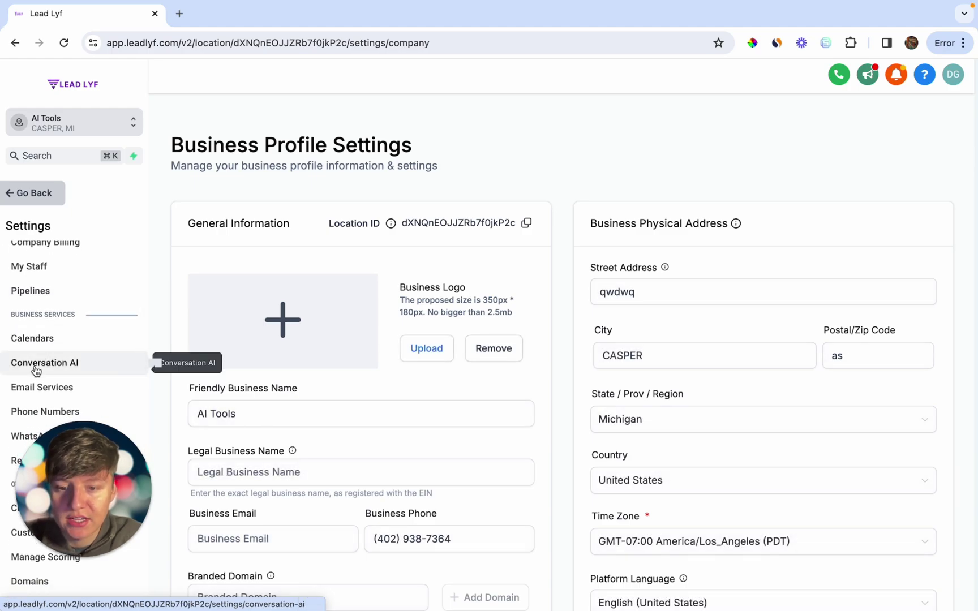
left_click(36, 369)
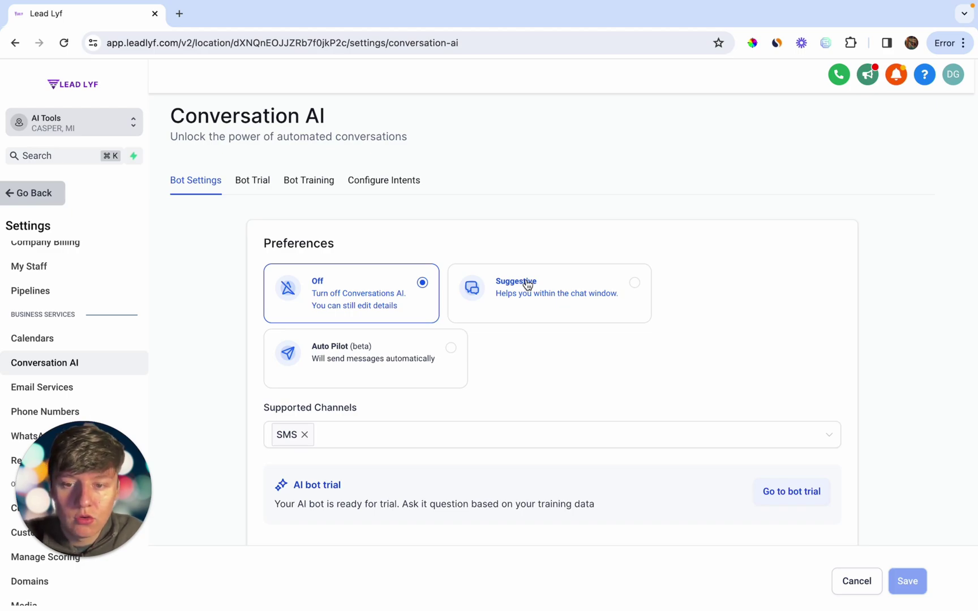
left_click(442, 357)
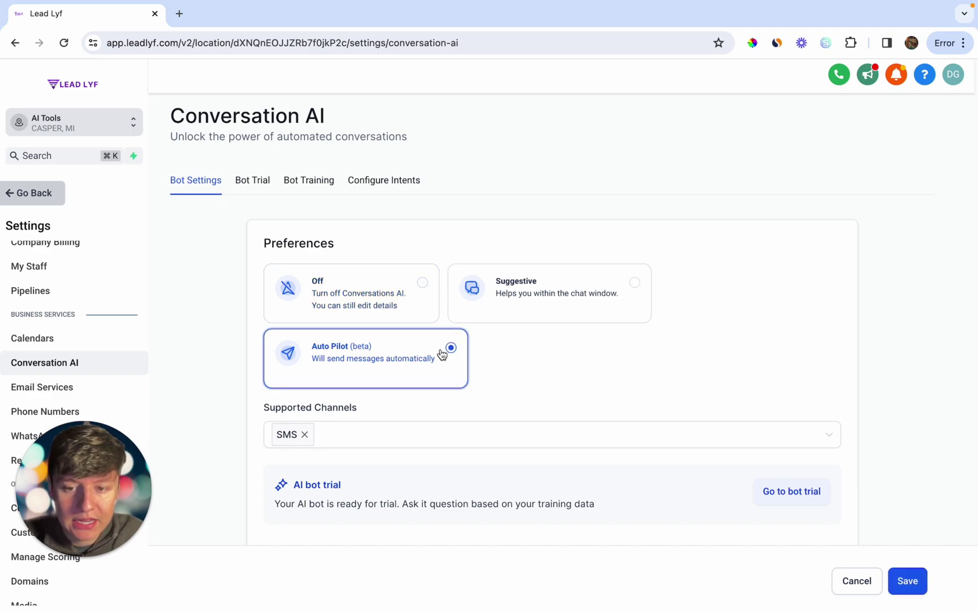
- Add Instagram, Facebook, GBP, Chat Widget (SMS chat) and Live Chat as supported channels
left_click(375, 436)
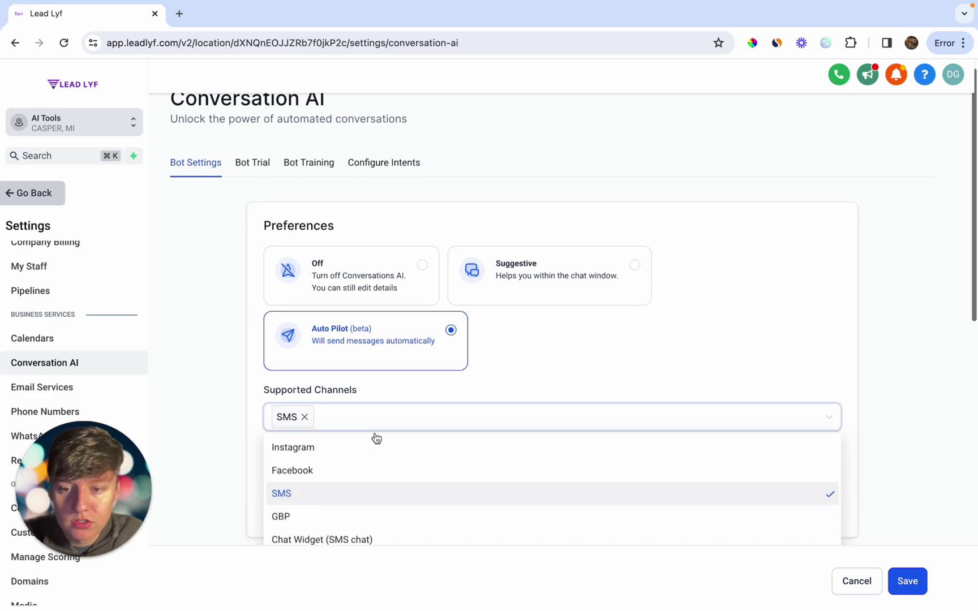
scroll(375, 438, "down", 1)
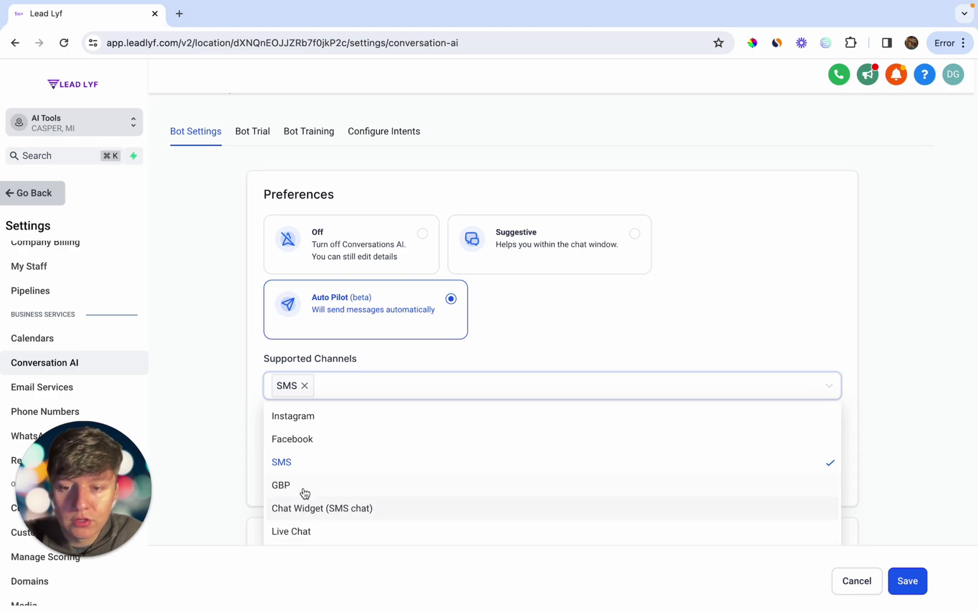
left_click(325, 415)
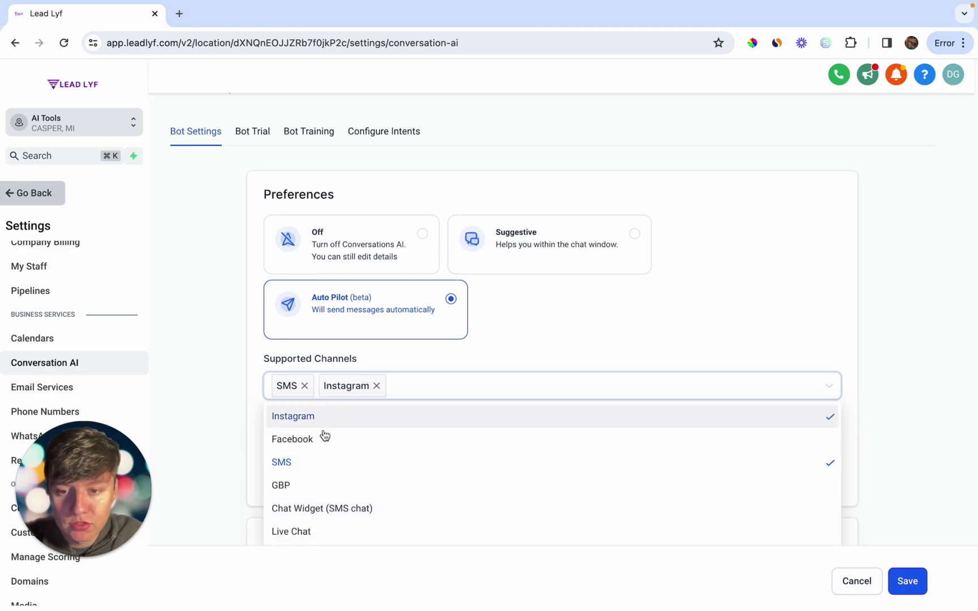
left_click(325, 439)
left_click(281, 485)
left_click(322, 509)
left_click(291, 532)
left_click(253, 474)
- Review the Auto-pilot fields: Business Name, wait time, and maximum messages per contact
scroll(266, 431, "down", 5)
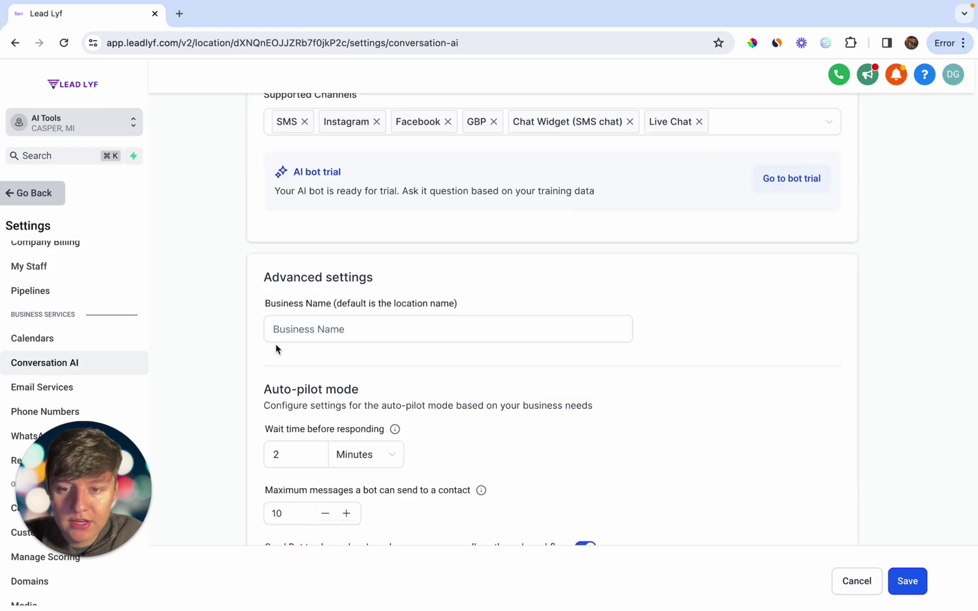
left_click(301, 332)
scroll(297, 324, "down", 2)
left_click(297, 328)
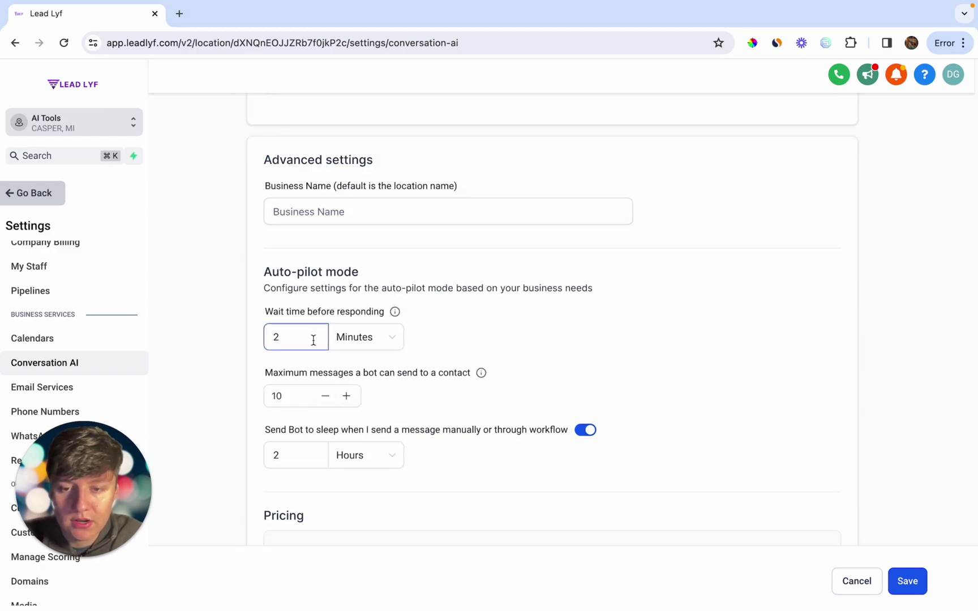
left_click(290, 392)
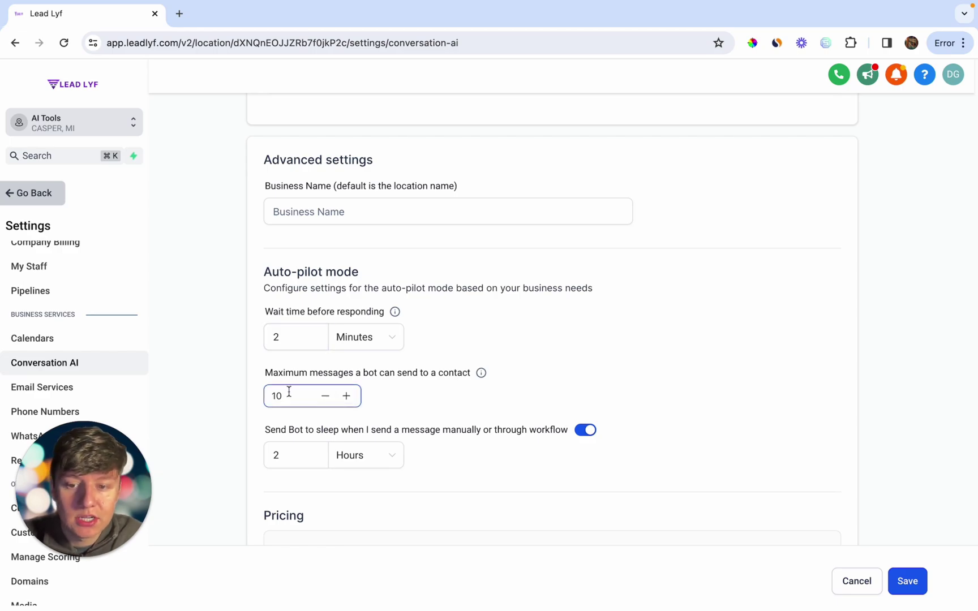
left_click(284, 433)
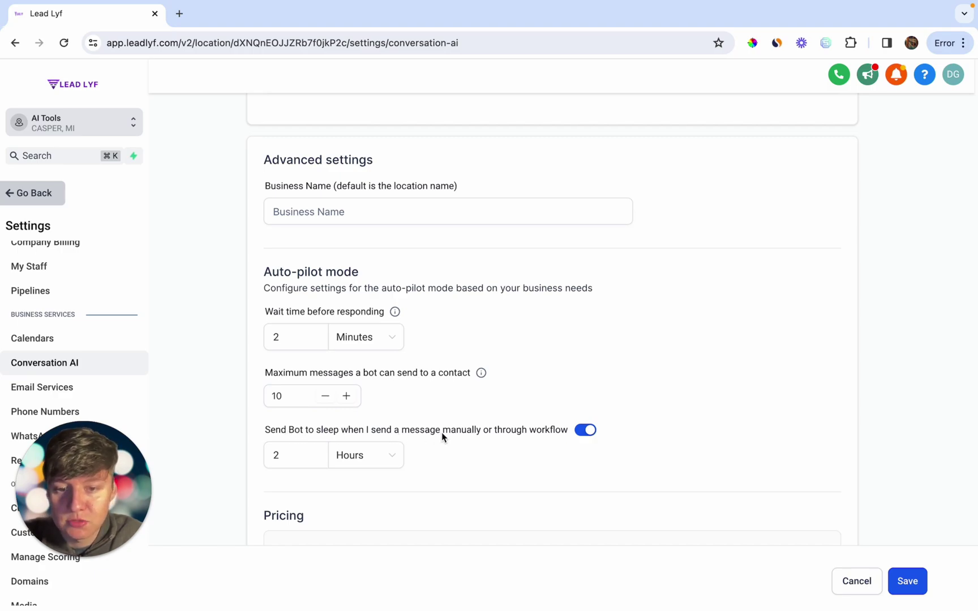
scroll(503, 439, "up", 8)
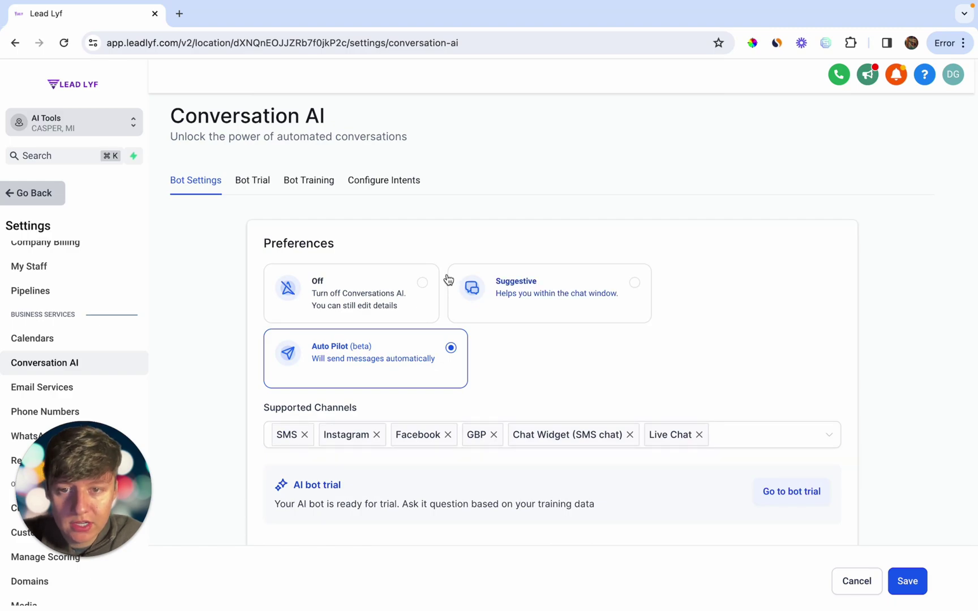
- Enable the Appointment Booking intent and open its calendar list
left_click(402, 182)
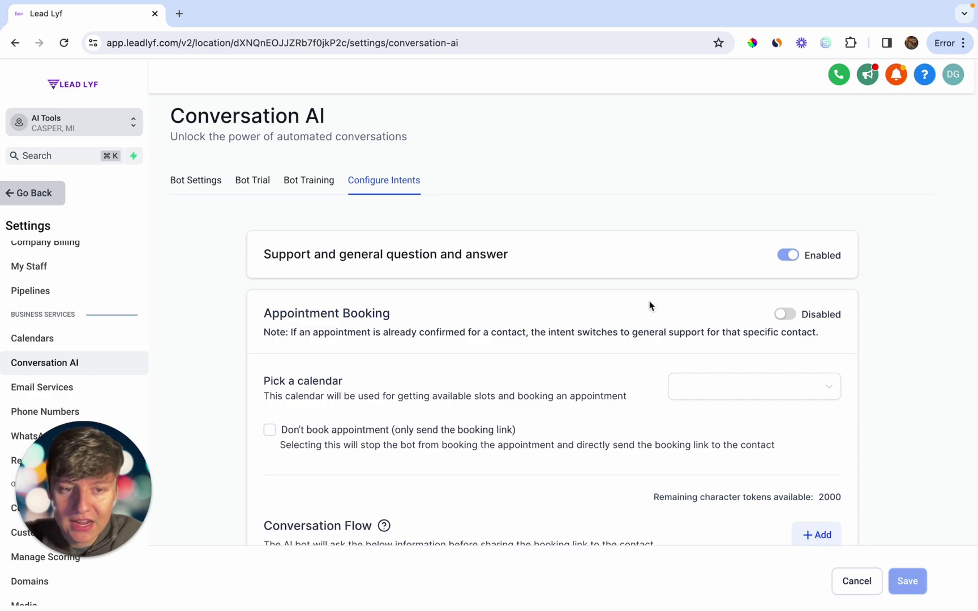
left_click(787, 316)
left_click(753, 392)
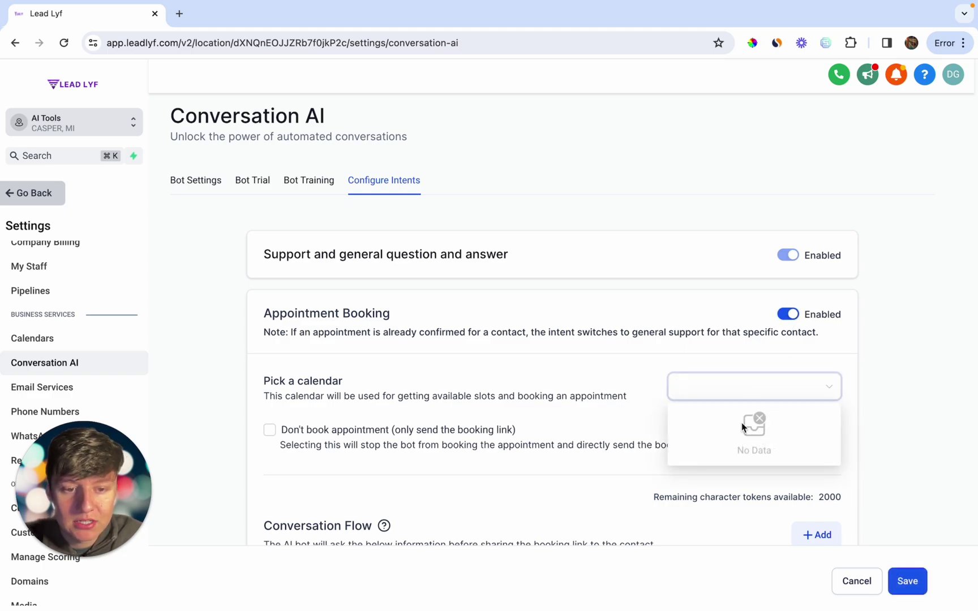
scroll(742, 423, "down", 2)
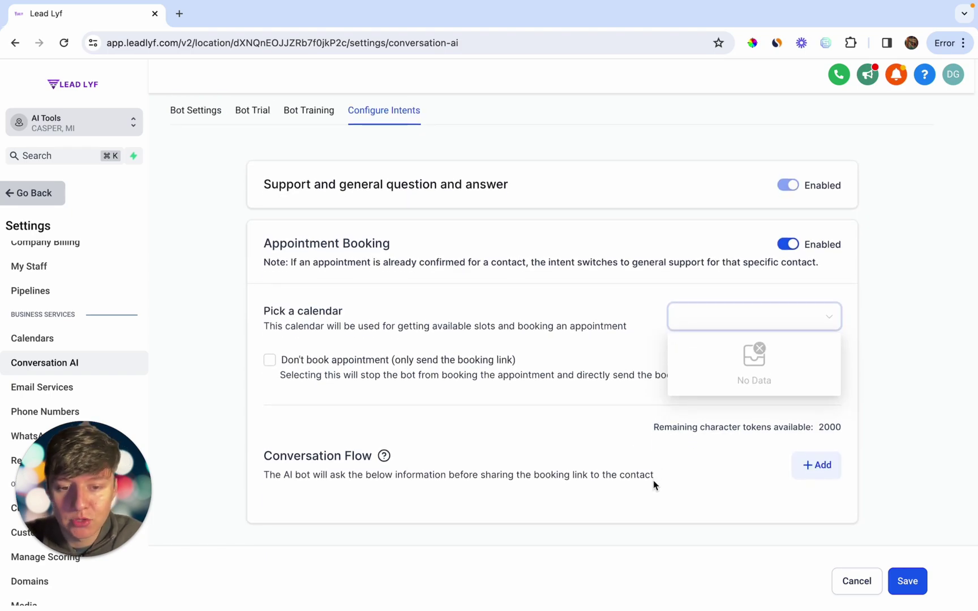
- Add then delete an empty conversation flow question, and go to Bot Training
left_click(810, 464)
scroll(744, 412, "down", 2)
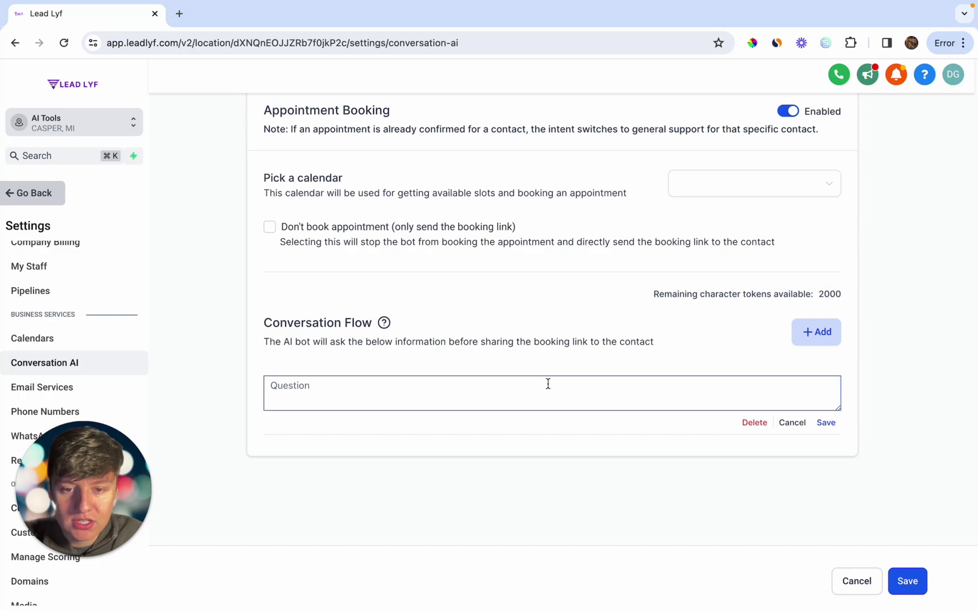
left_click(750, 425)
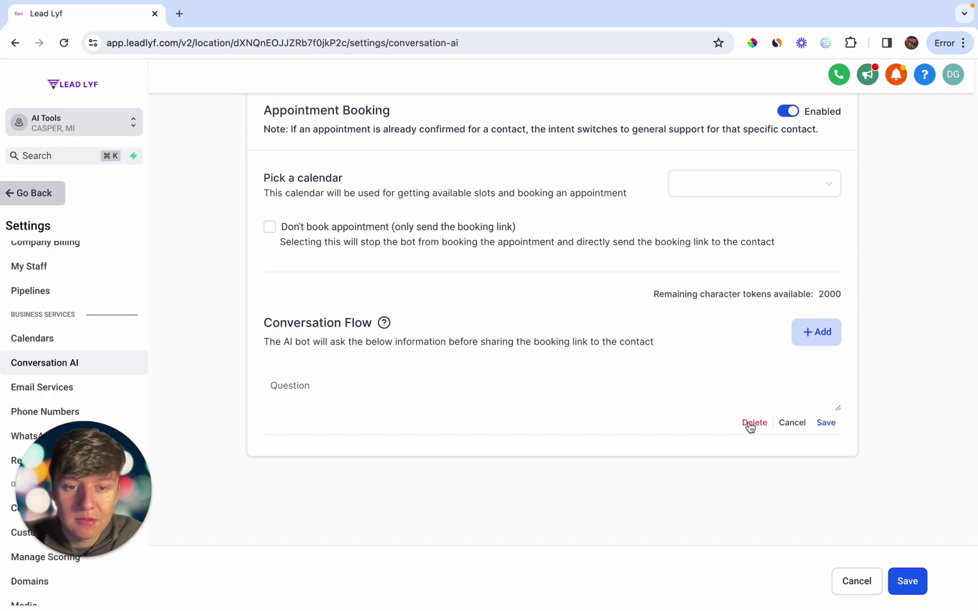
left_click(750, 425)
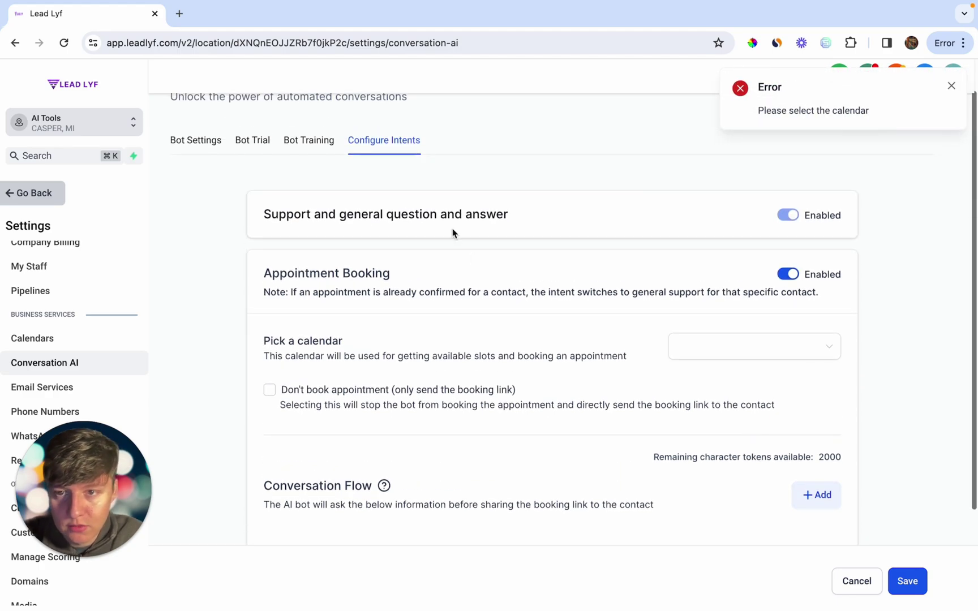
left_click(311, 181)
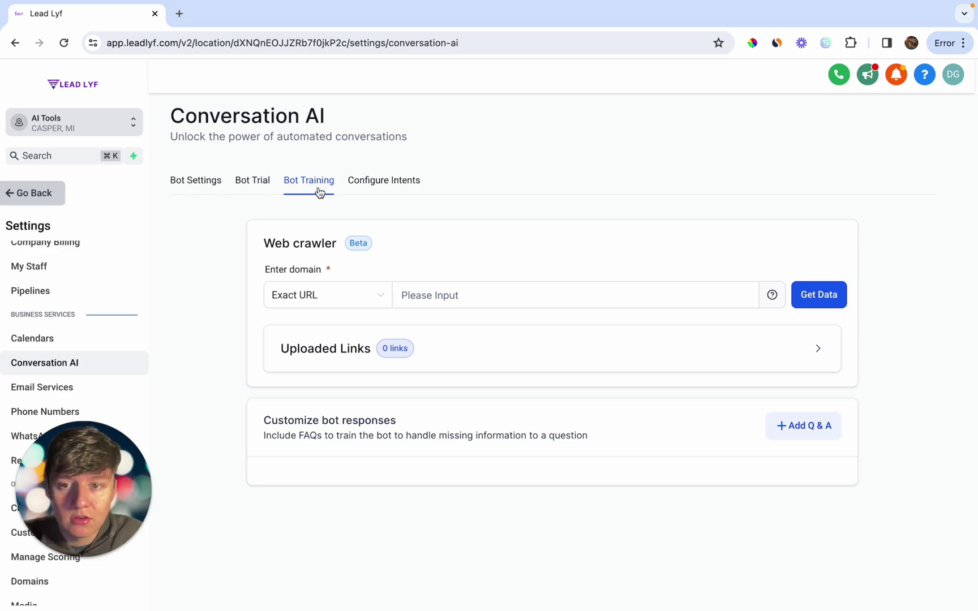
left_click(431, 289)
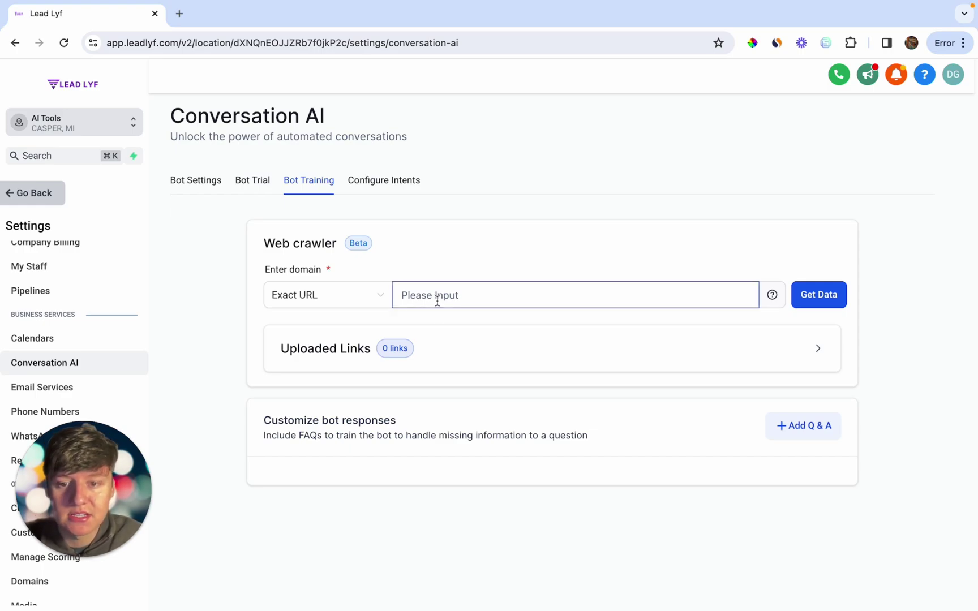
left_click(442, 315)
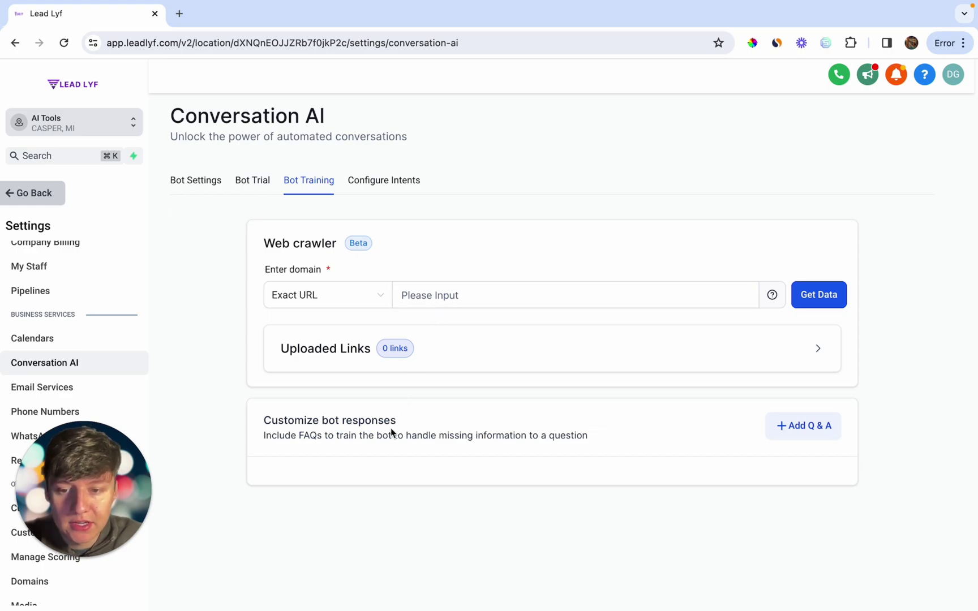
left_click(801, 436)
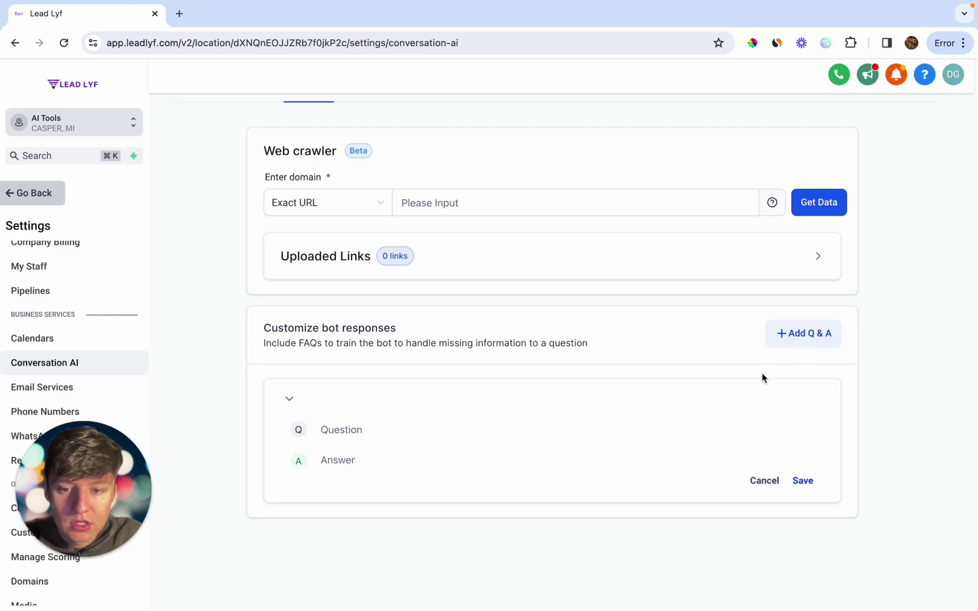
left_click(416, 456)
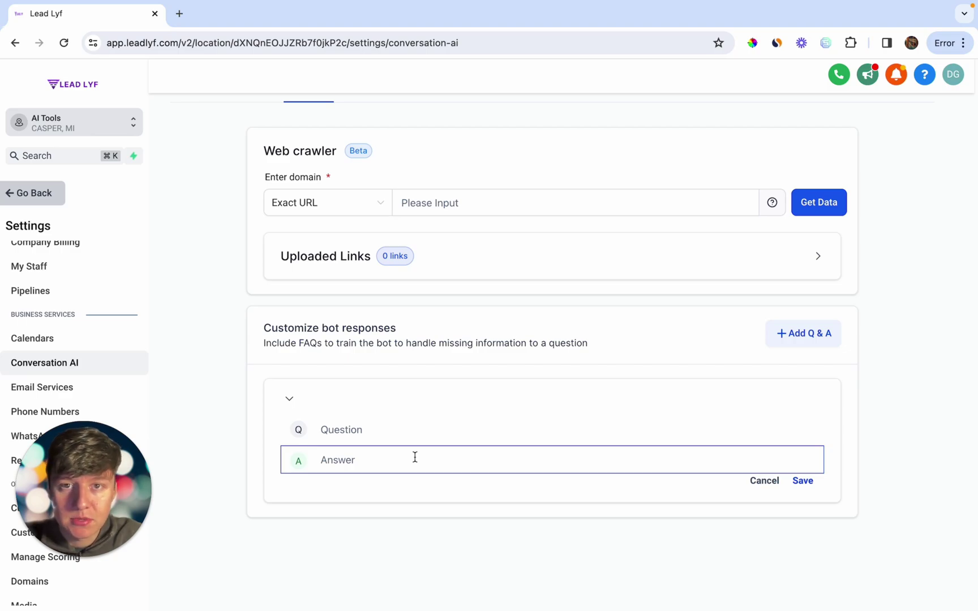
scroll(415, 457, "up", 3)
left_click(415, 460)
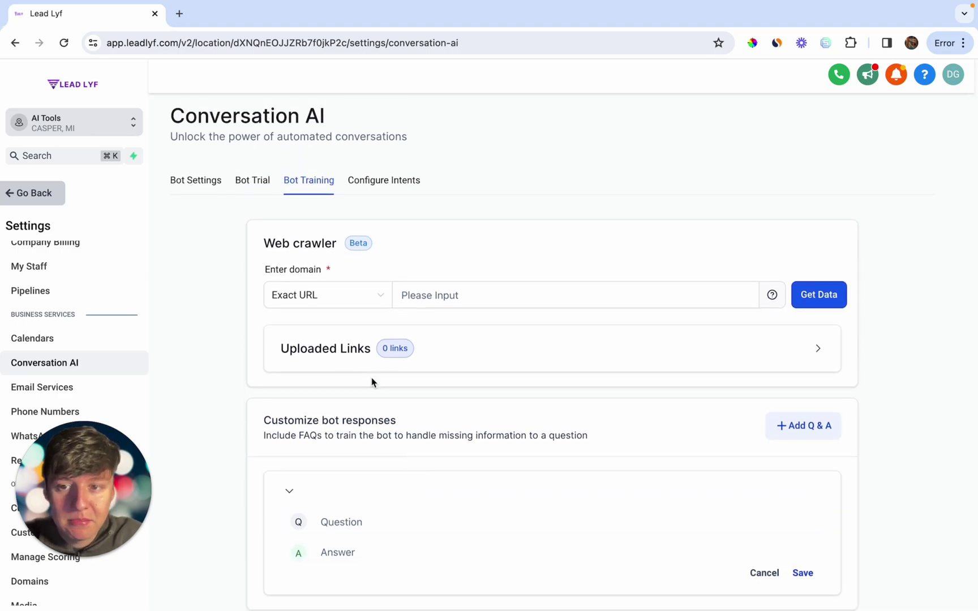
left_click(253, 181)
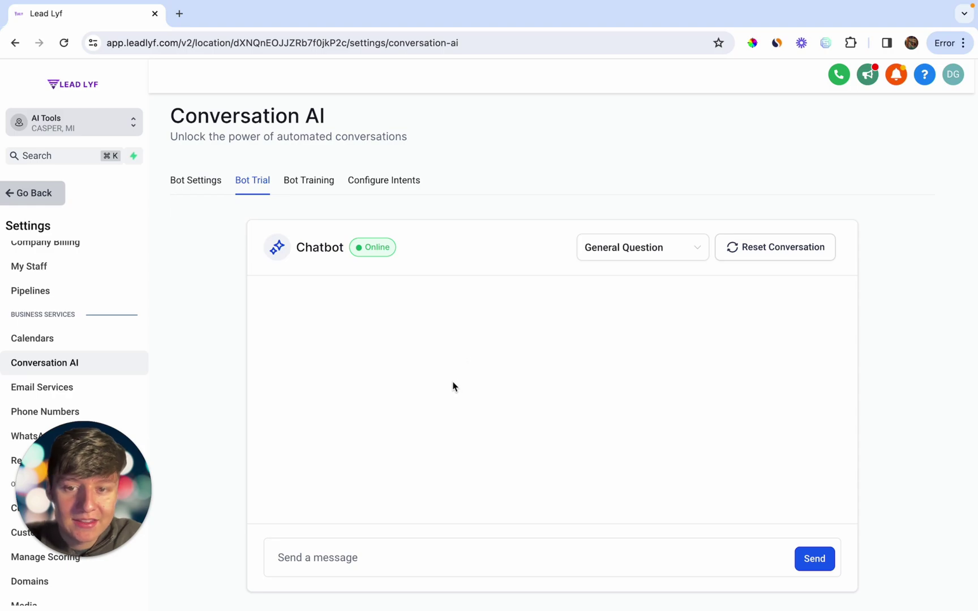
left_click(317, 182)
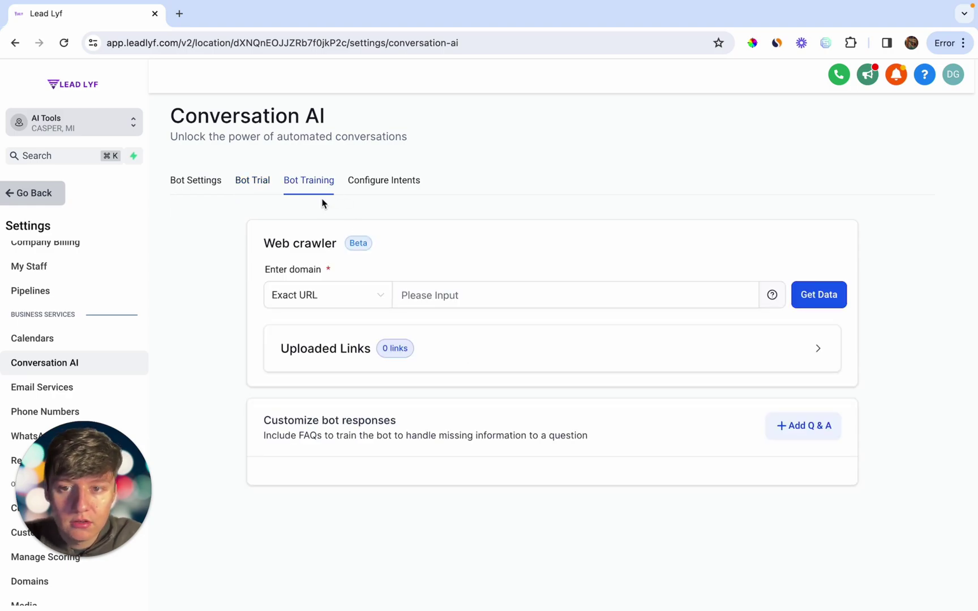